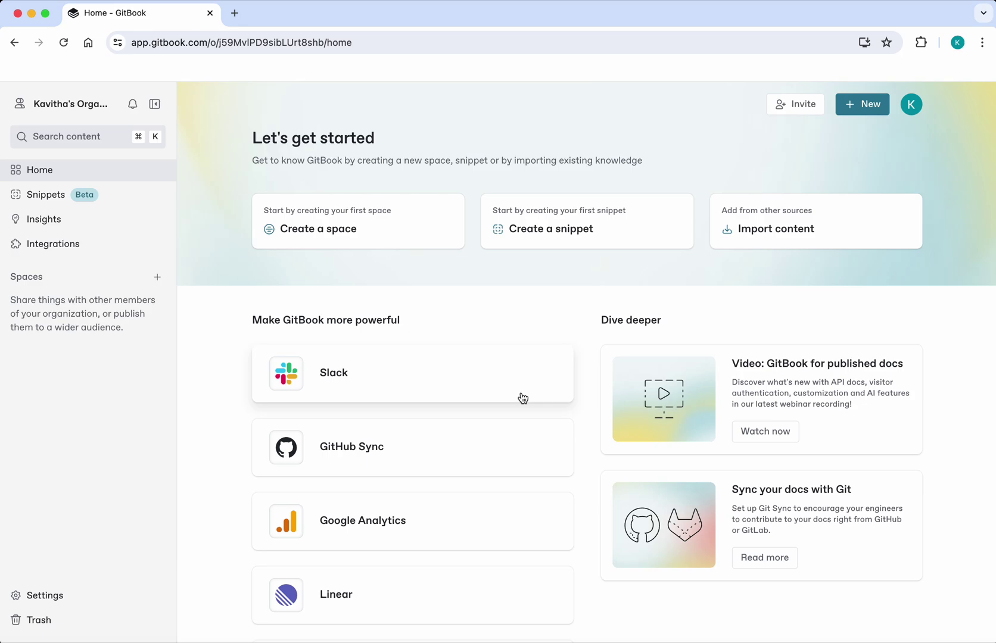
Create a new GitBook space and title it 'YouTube Videos'
left_click(337, 231)
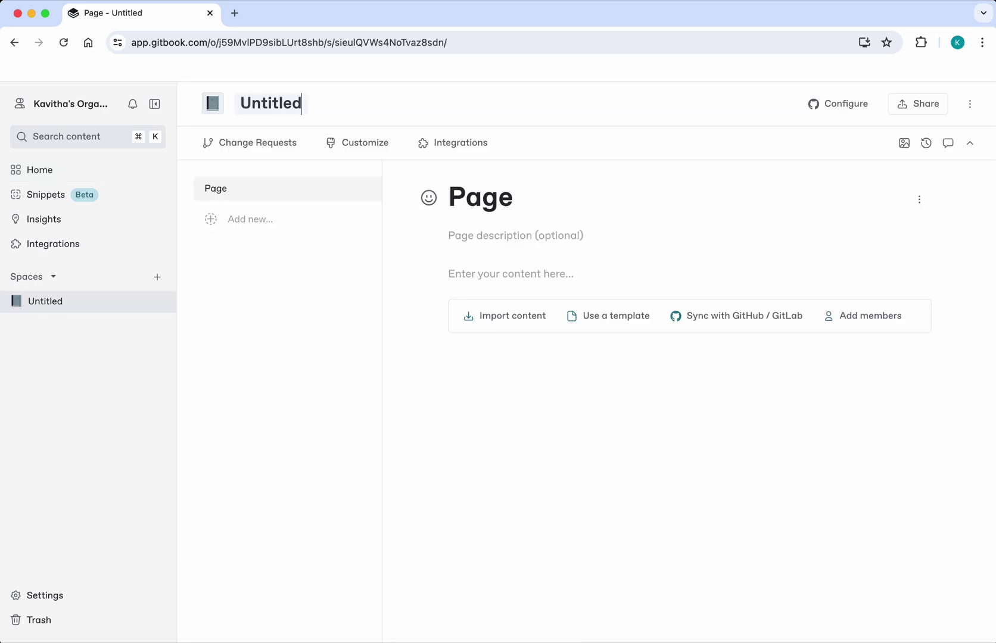
key("BackSpace")
key("BackSpace")
key("BackSpace")
key("BackSpace")
key("BackSpace")
key("BackSpace")
key("BackSpace")
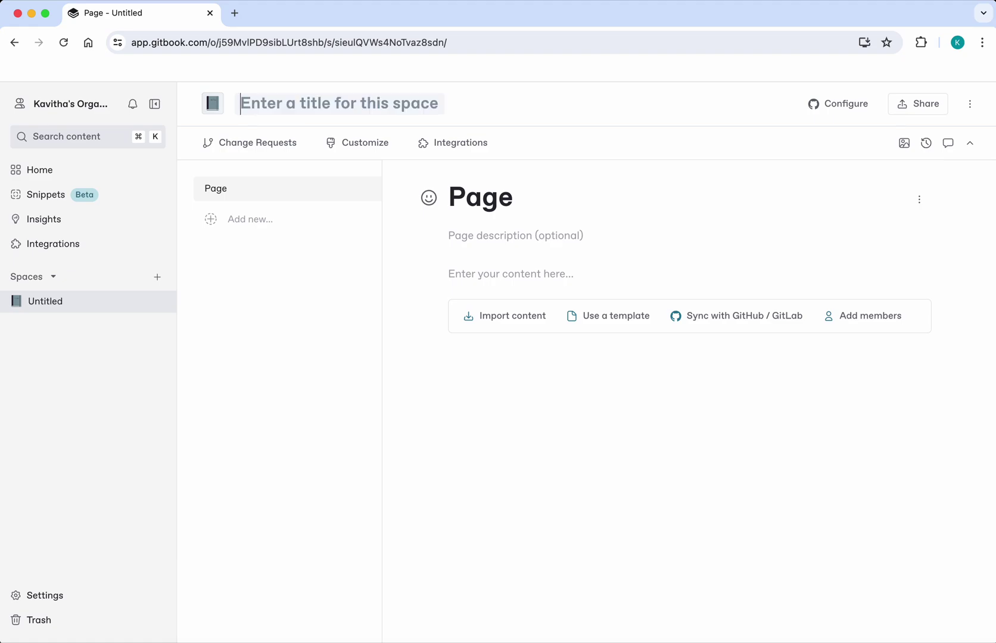
type("YouTube Videos")
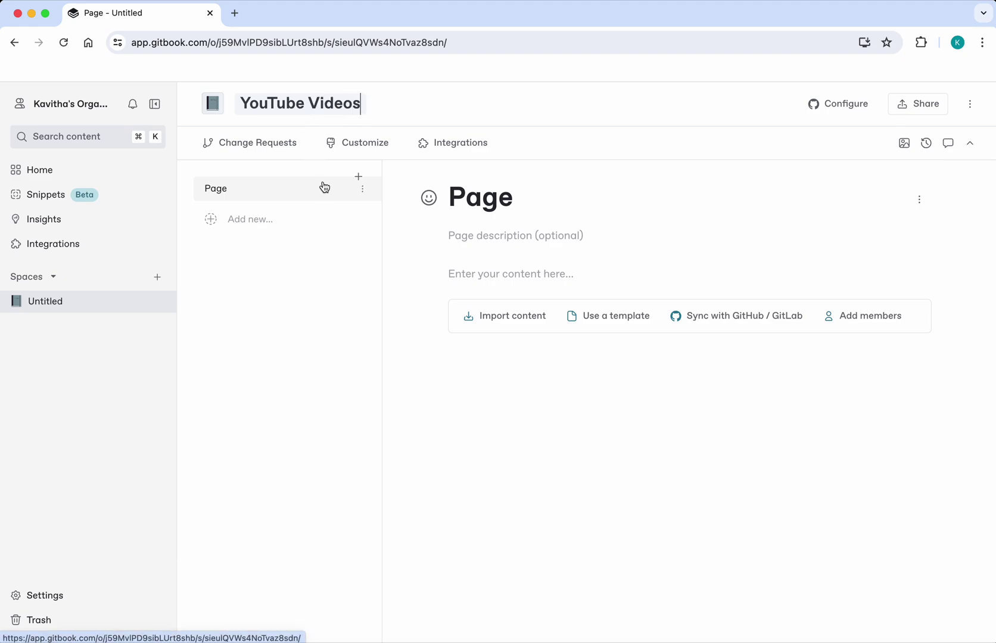
left_click(474, 261)
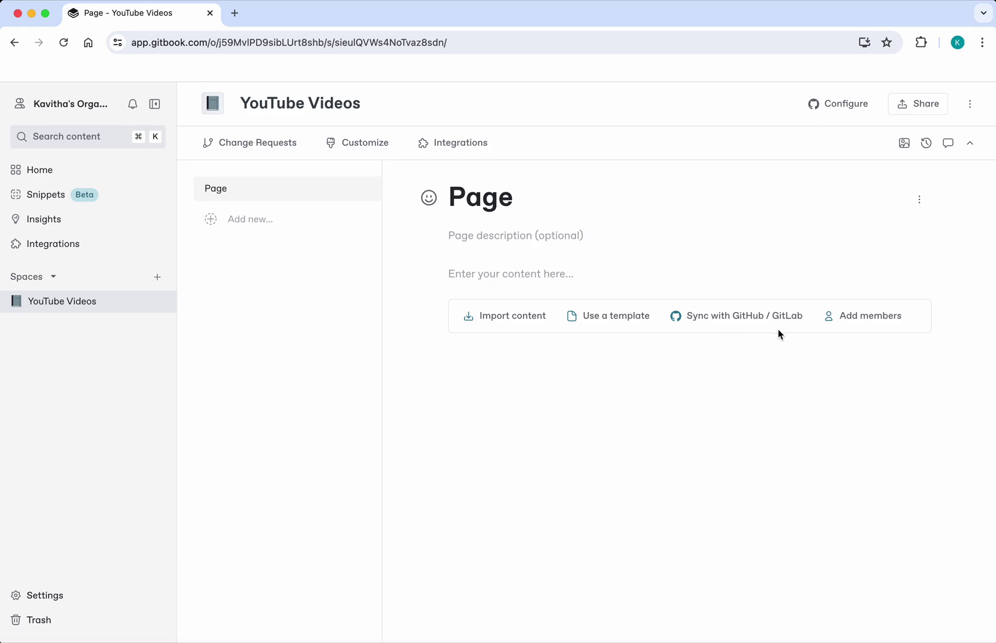
Enable the GitHub Sync integration from the space's Synchronize with Git option
left_click(971, 105)
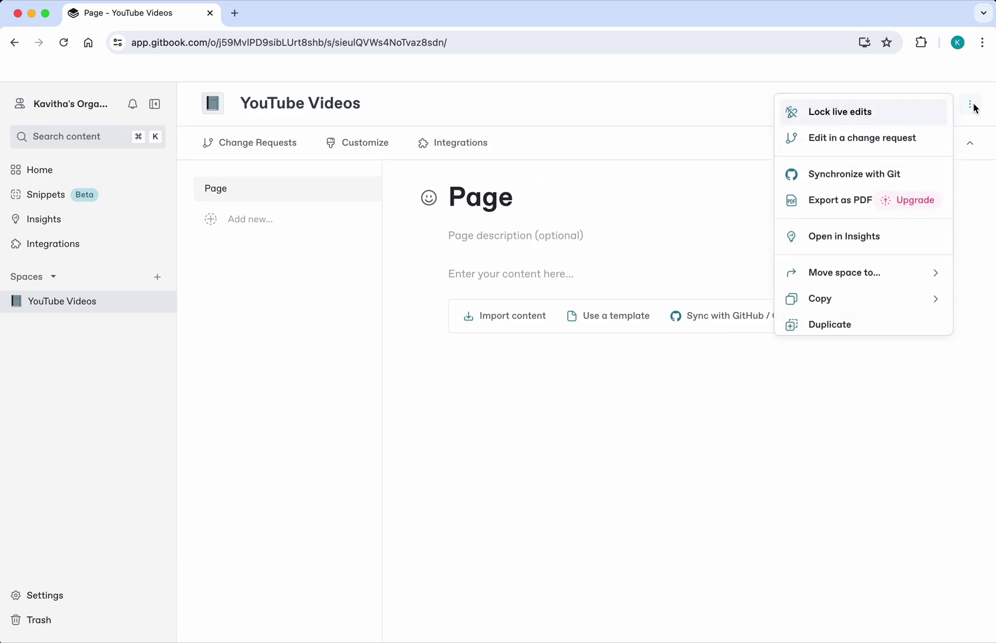
left_click(878, 174)
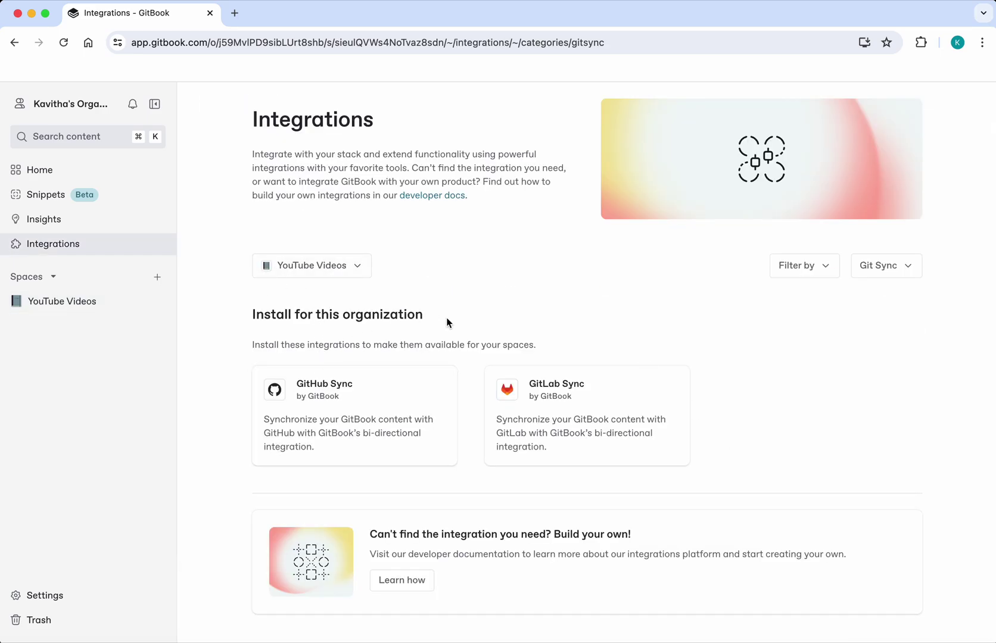
left_click(340, 409)
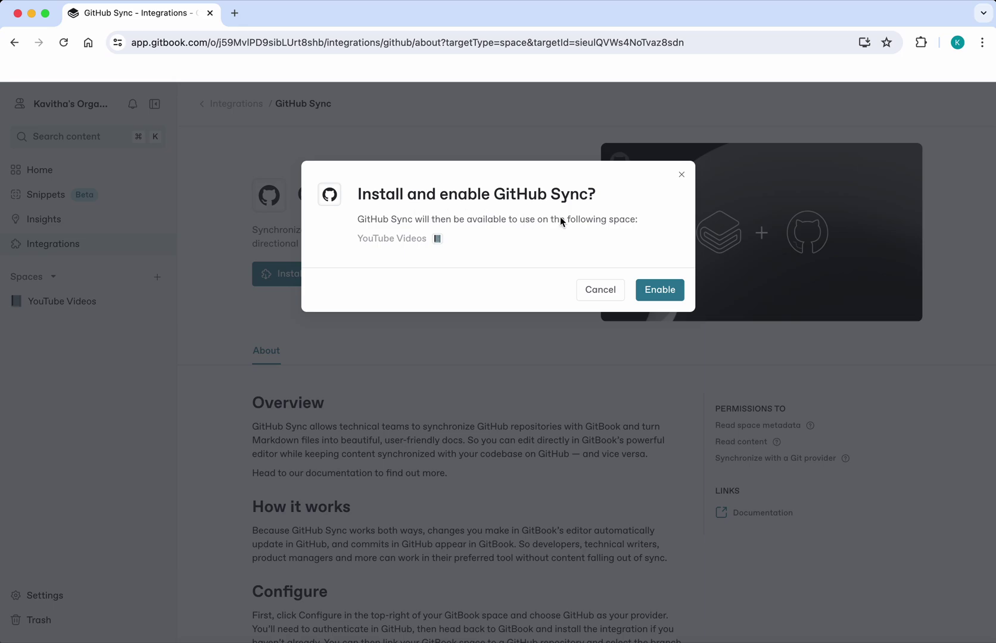
left_click(662, 291)
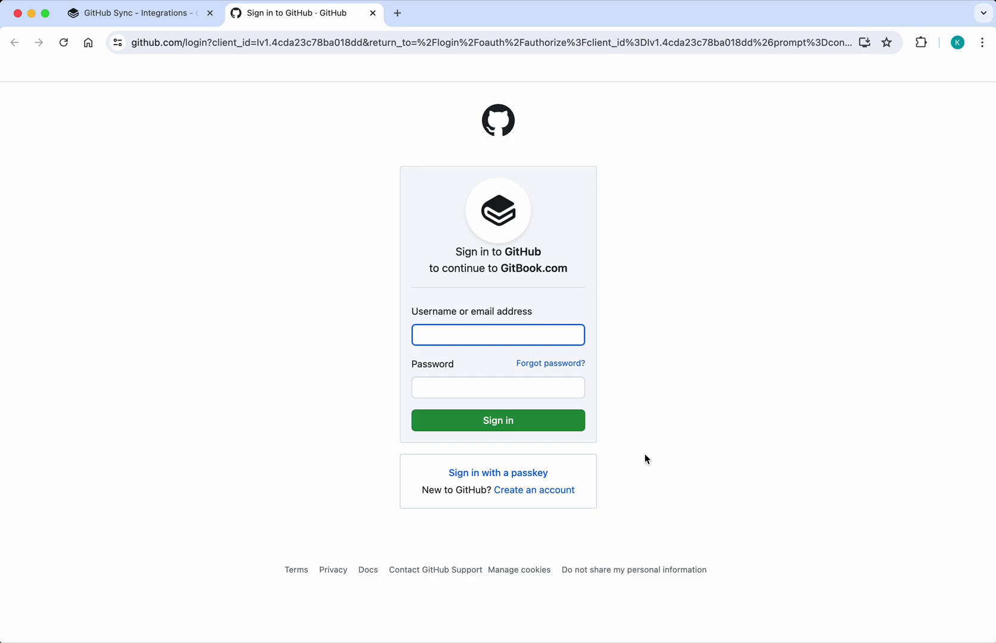
Sign in to GitHub with the saved username and password, then authorize GitBook.com
type("kavisuresh")
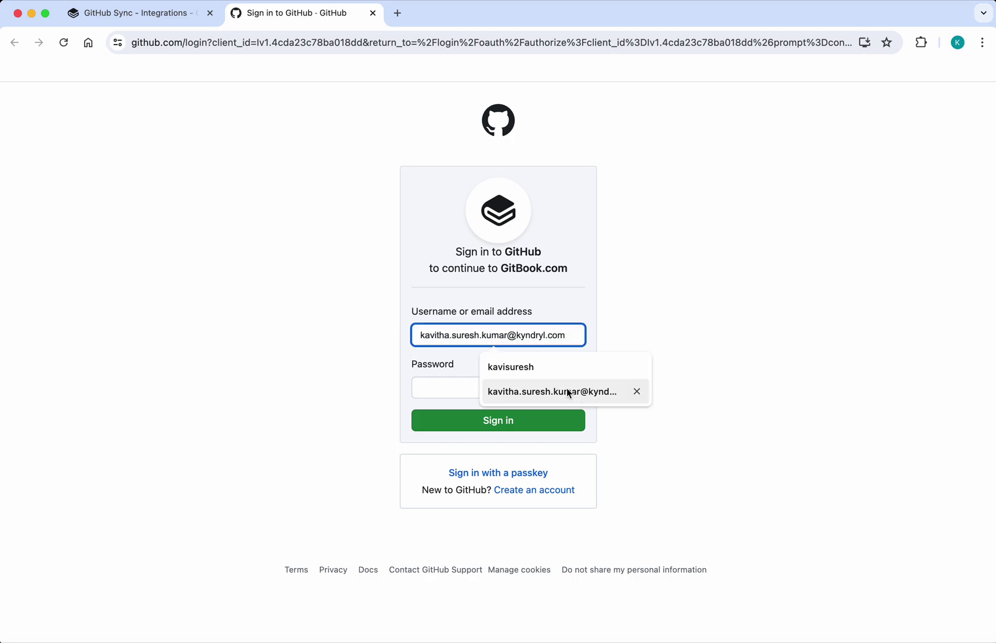
left_click(546, 372)
left_click(469, 386)
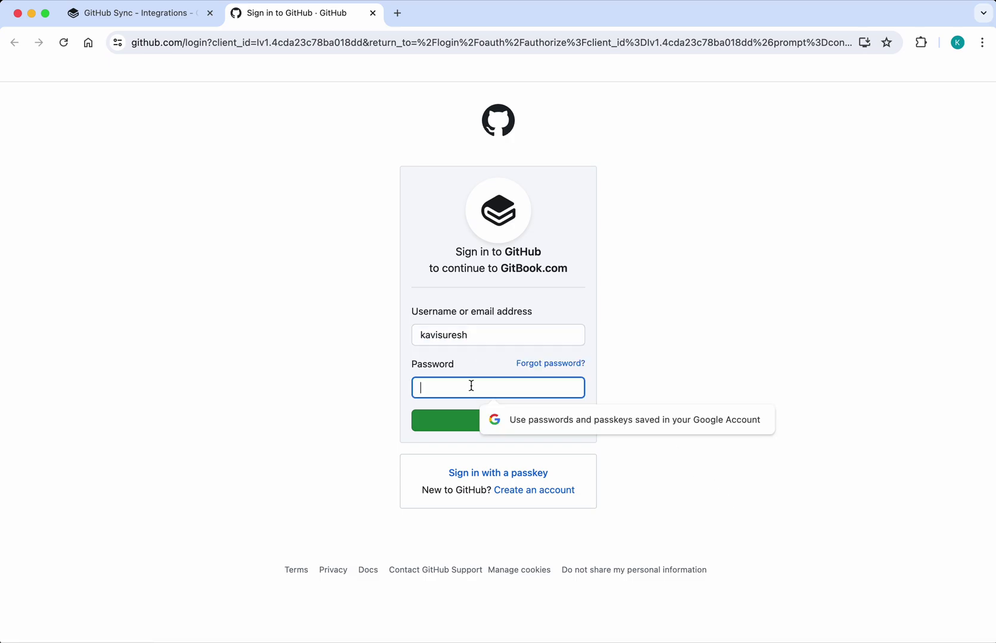
type("**************")
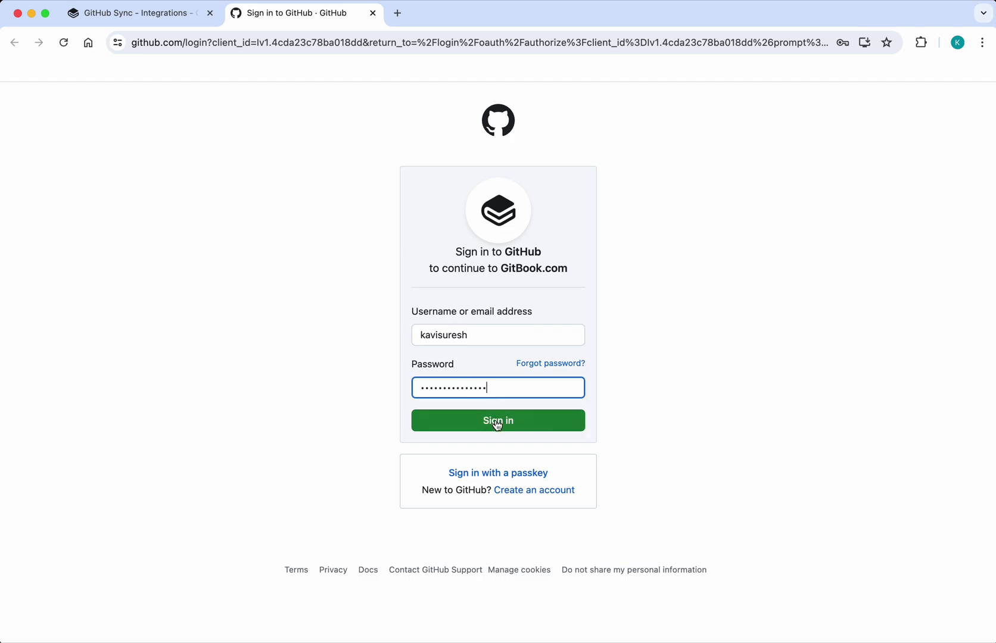
left_click(496, 422)
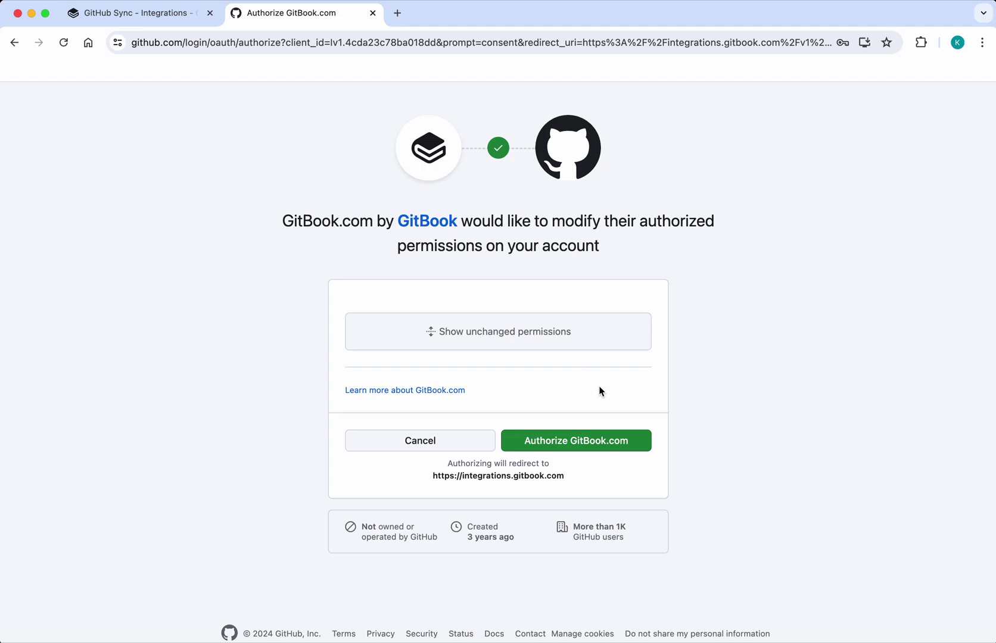
left_click(598, 449)
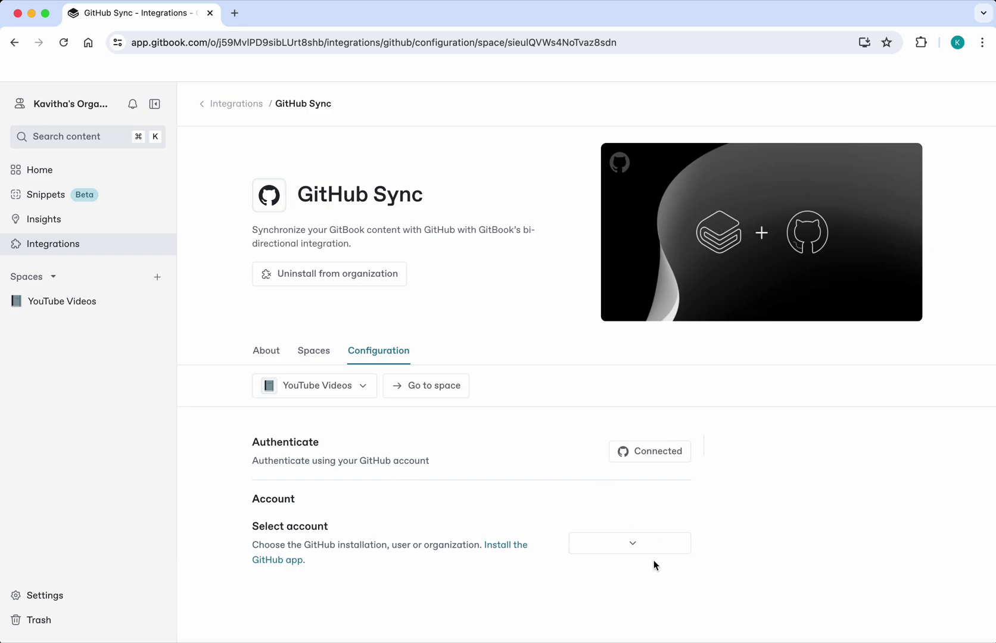
Choose the kavisuresh account and the YouTubeVideos repository for GitHub Sync
left_click(629, 544)
left_click(629, 513)
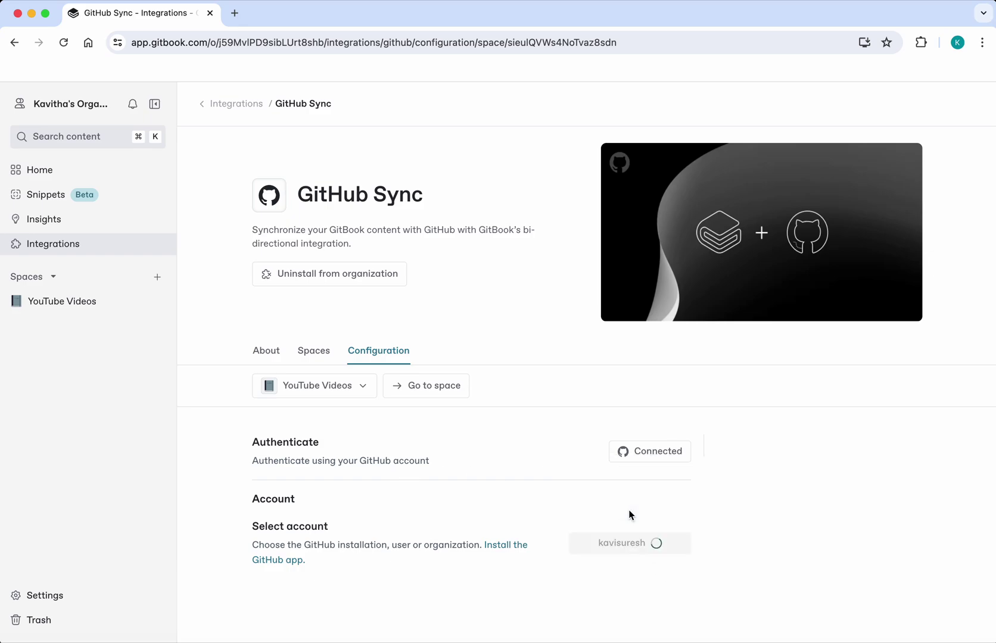
scroll(770, 528, "down", 1)
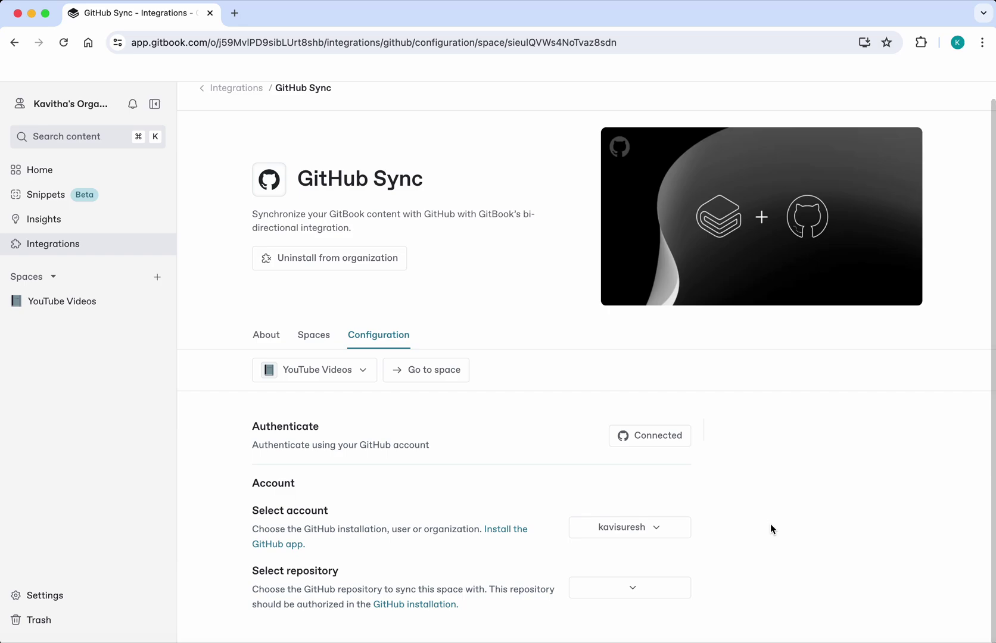
left_click(635, 590)
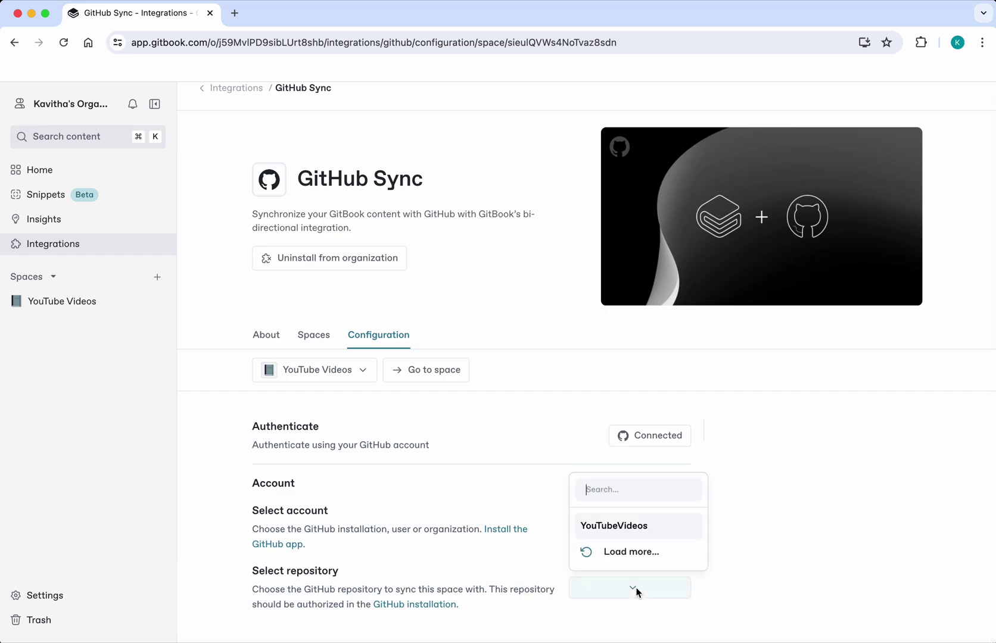
left_click(647, 532)
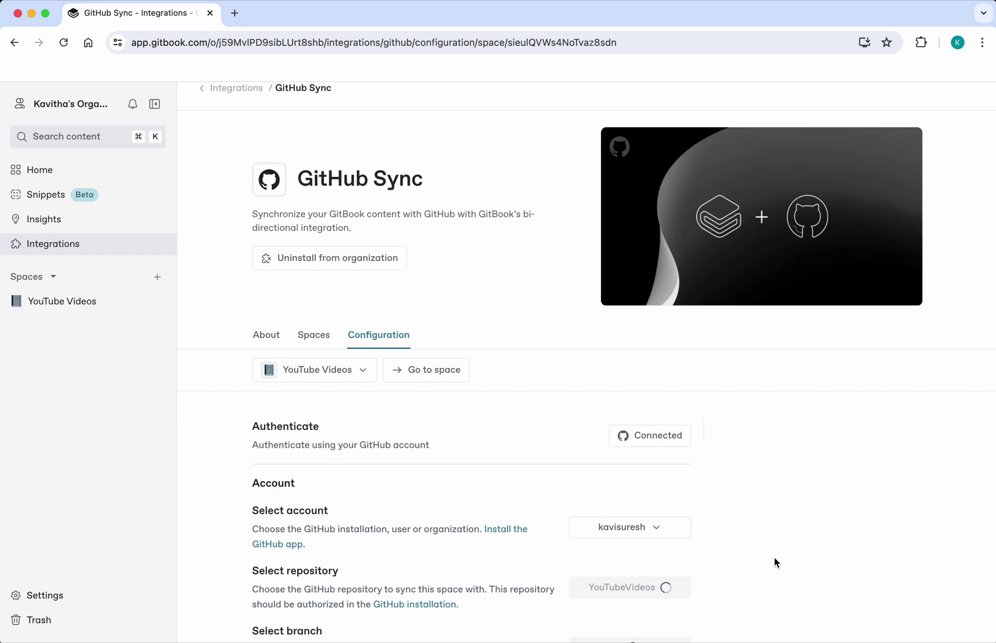
Select the main branch, leaving the project directory at root
scroll(776, 563, "down", 1)
scroll(776, 562, "down", 1)
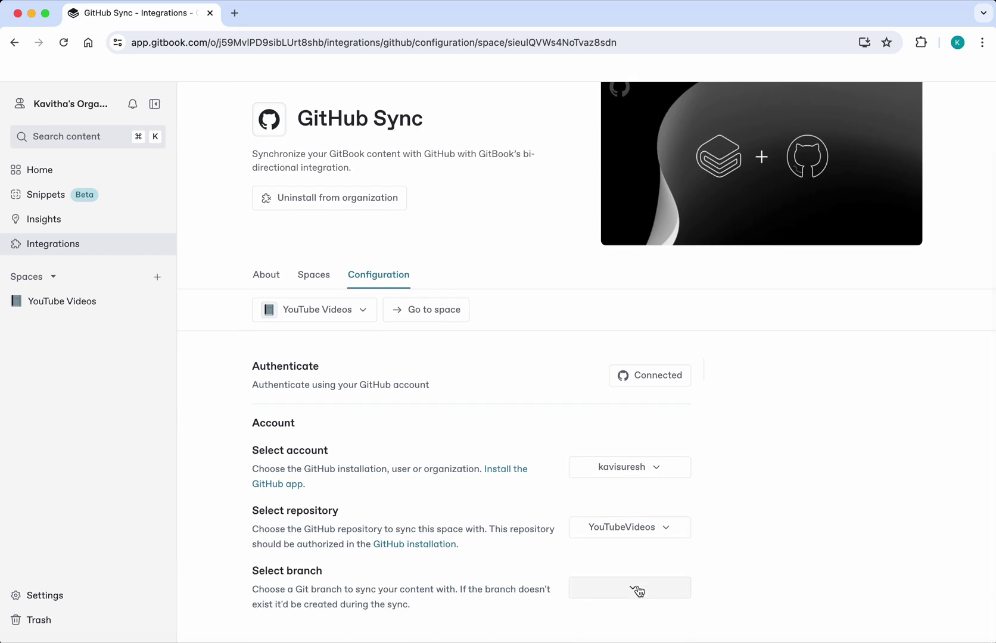
left_click(635, 587)
left_click(609, 553)
scroll(821, 572, "down", 5)
scroll(821, 573, "down", 3)
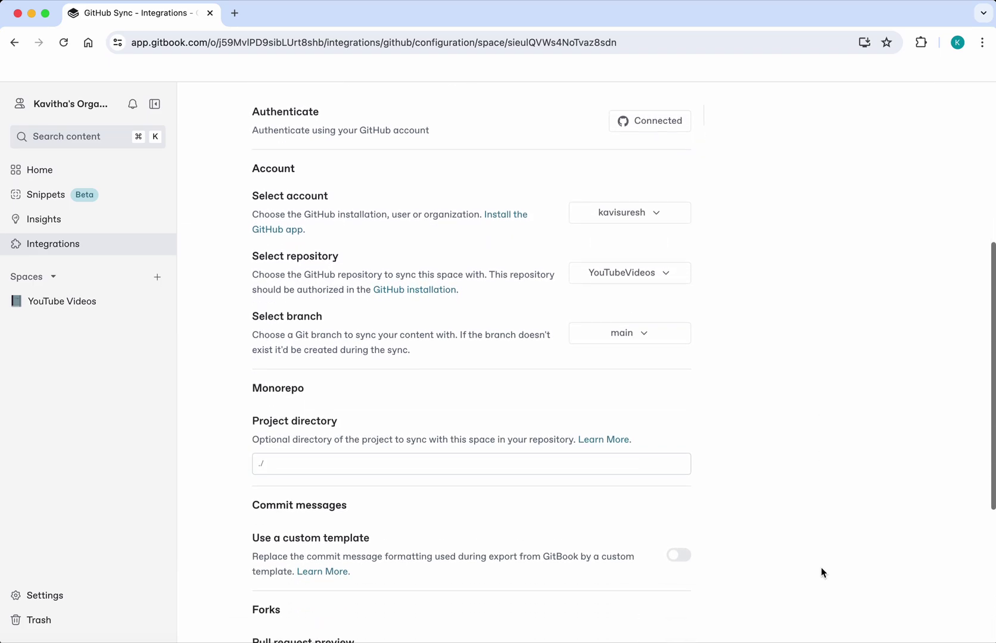
scroll(821, 573, "down", 2)
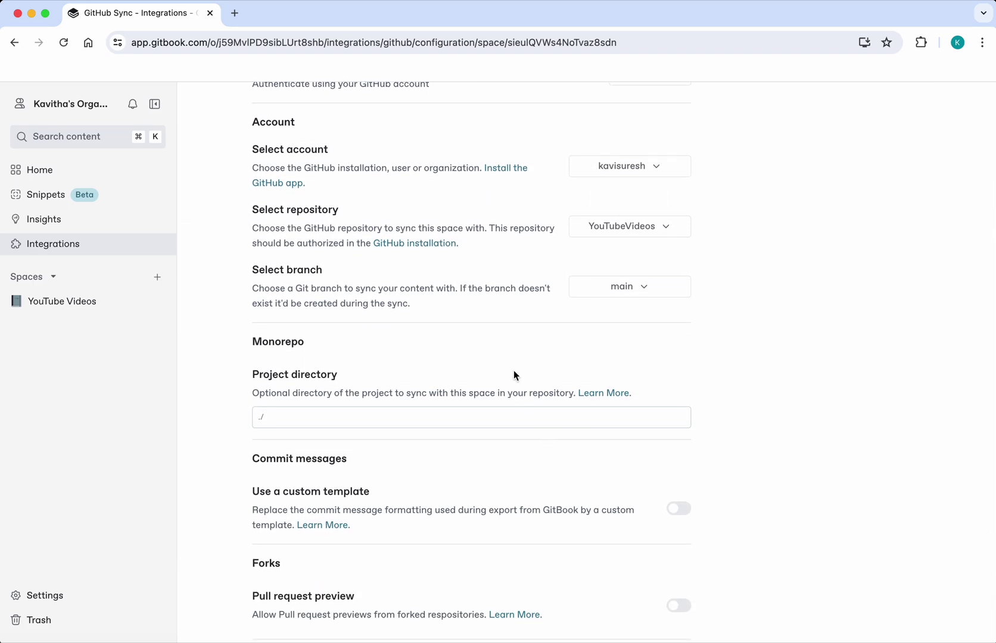
left_click(270, 418)
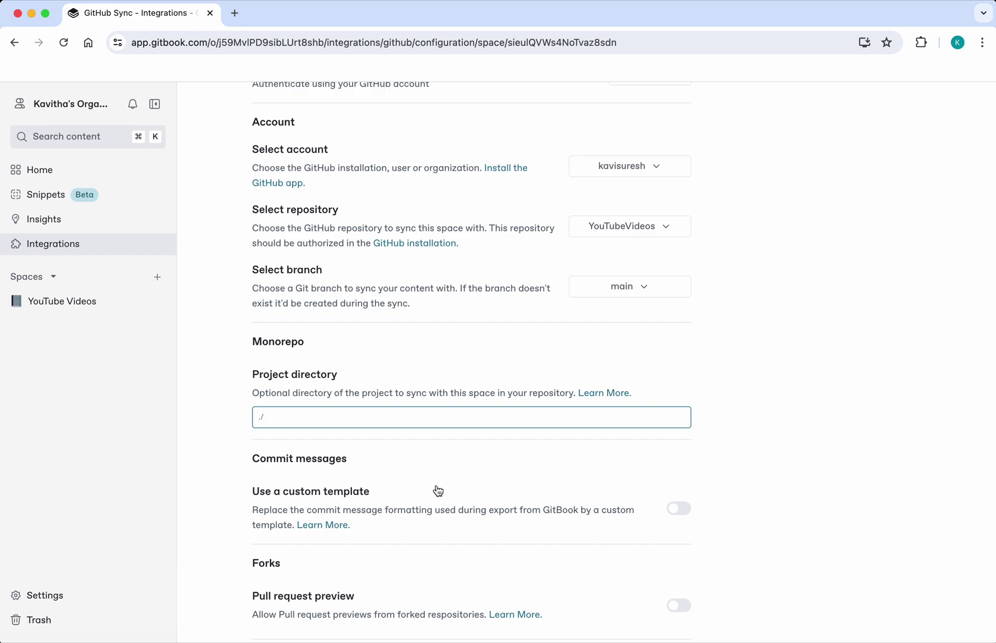
Turn on pull request previews from forks, keeping 'GitHub to GitBook' as initial sync
scroll(437, 489, "down", 2)
scroll(437, 489, "down", 1)
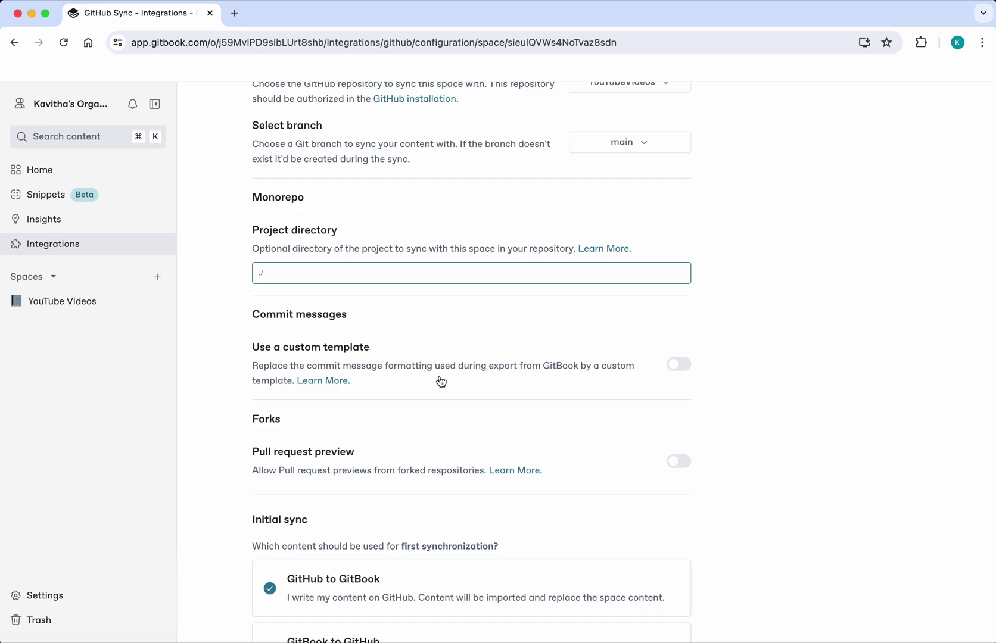
scroll(474, 423, "down", 3)
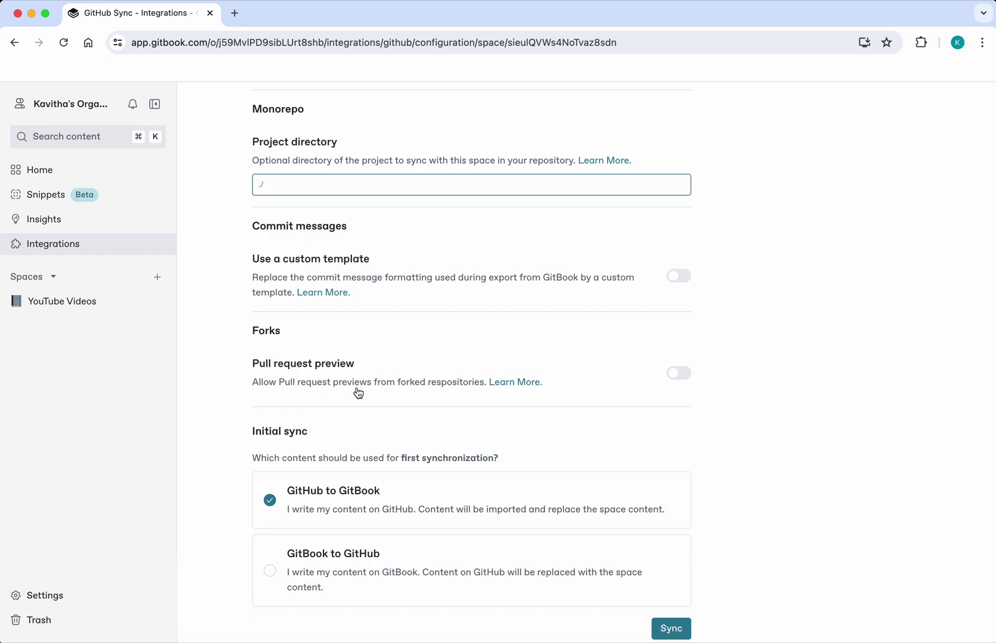
left_click(683, 375)
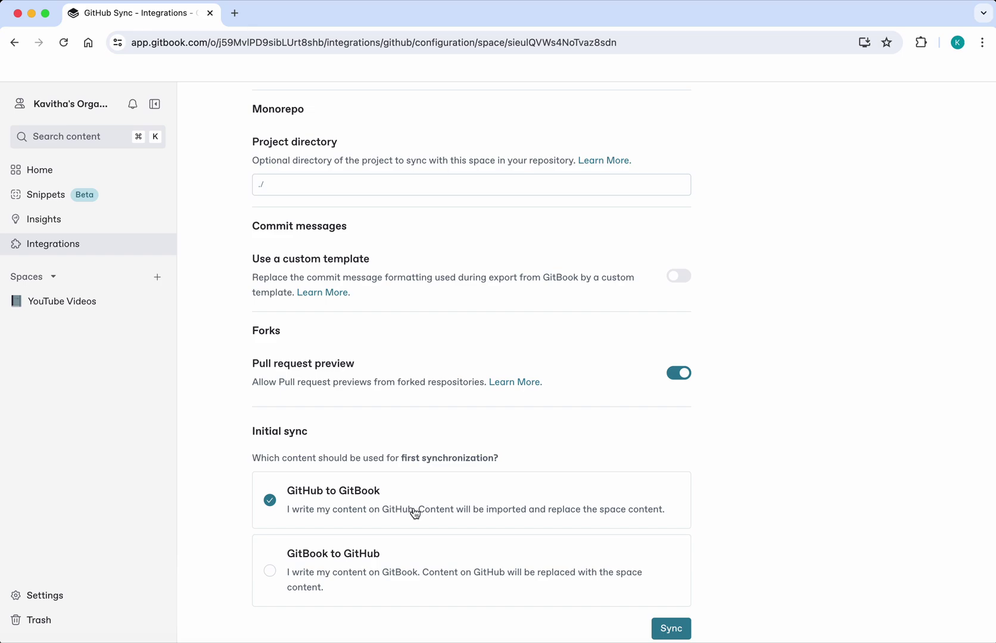
Run the initial sync from GitHub, then view the synced repository once it completes
left_click(679, 636)
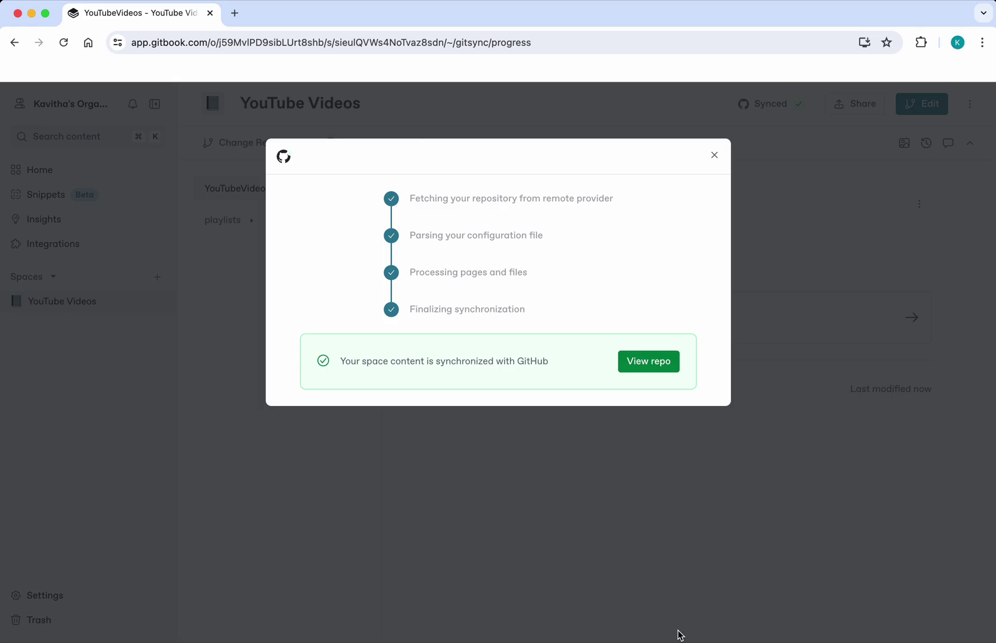
left_click(655, 367)
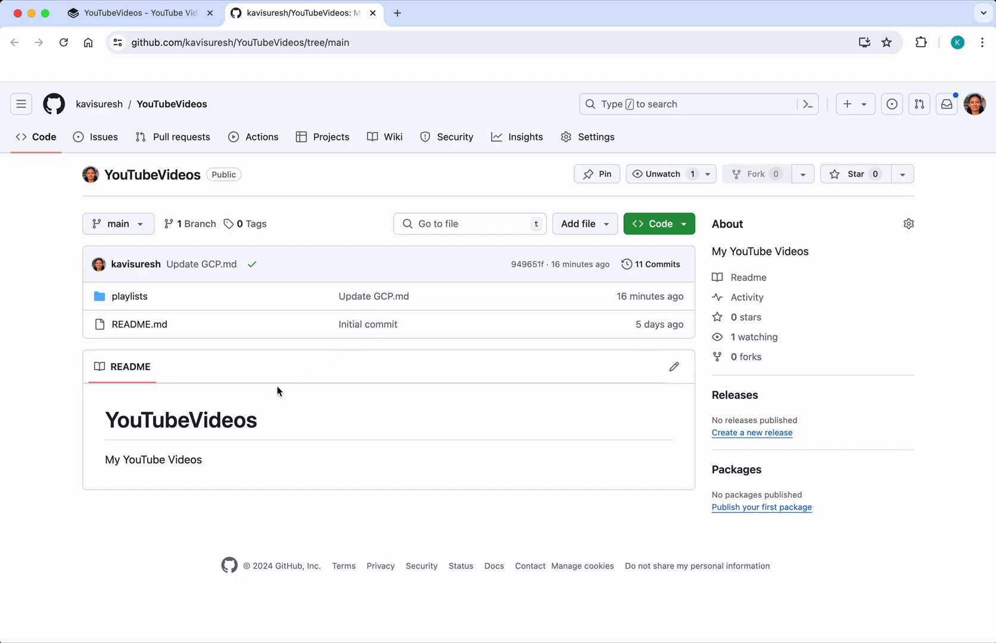
Open the playlists folder on GitHub and the matching playlists and AWS Videos pages in GitBook
left_click(160, 13)
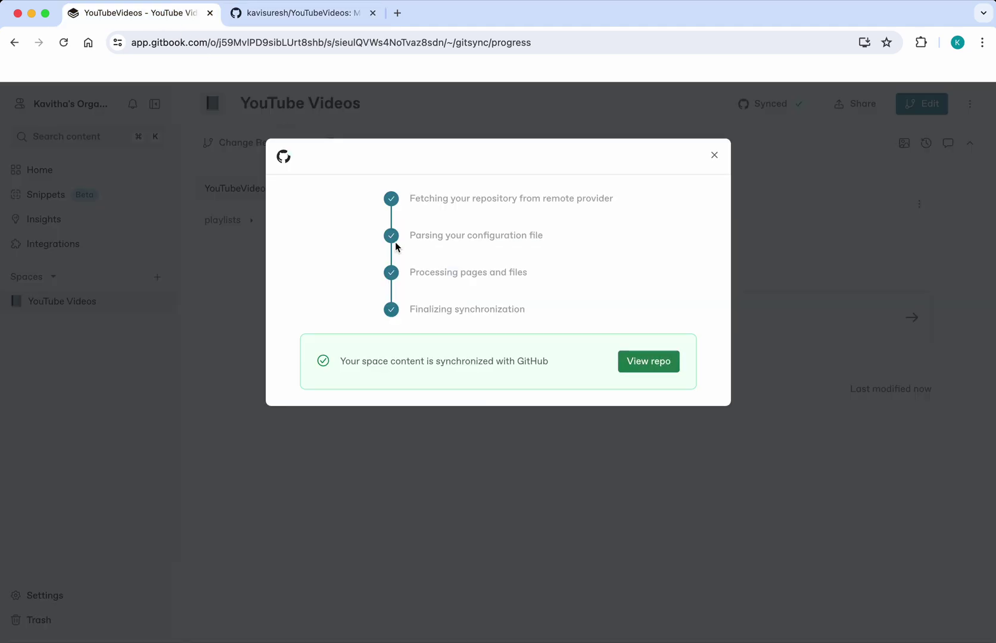
left_click(714, 155)
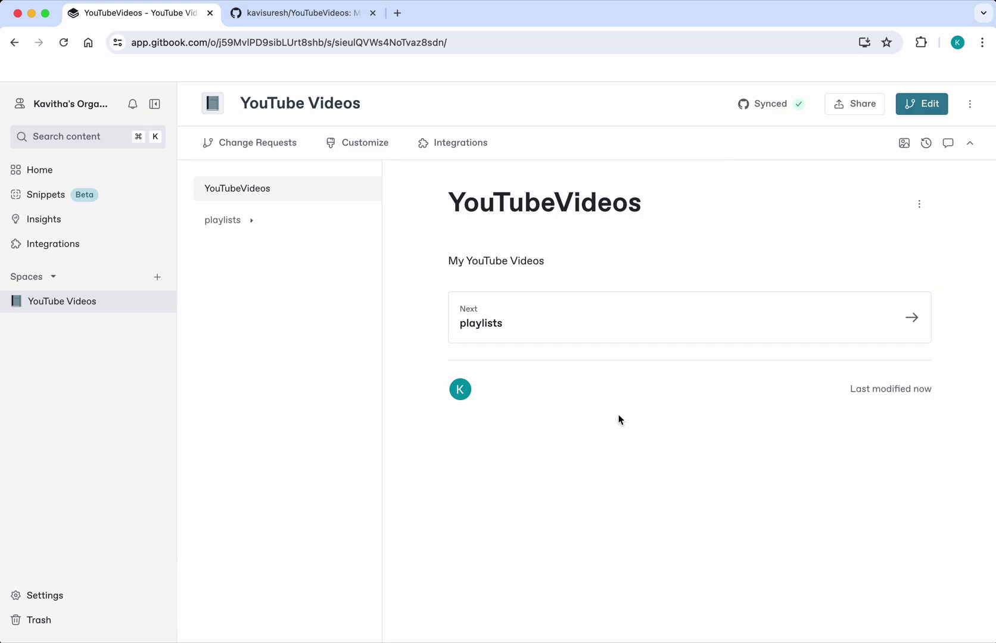
left_click(304, 13)
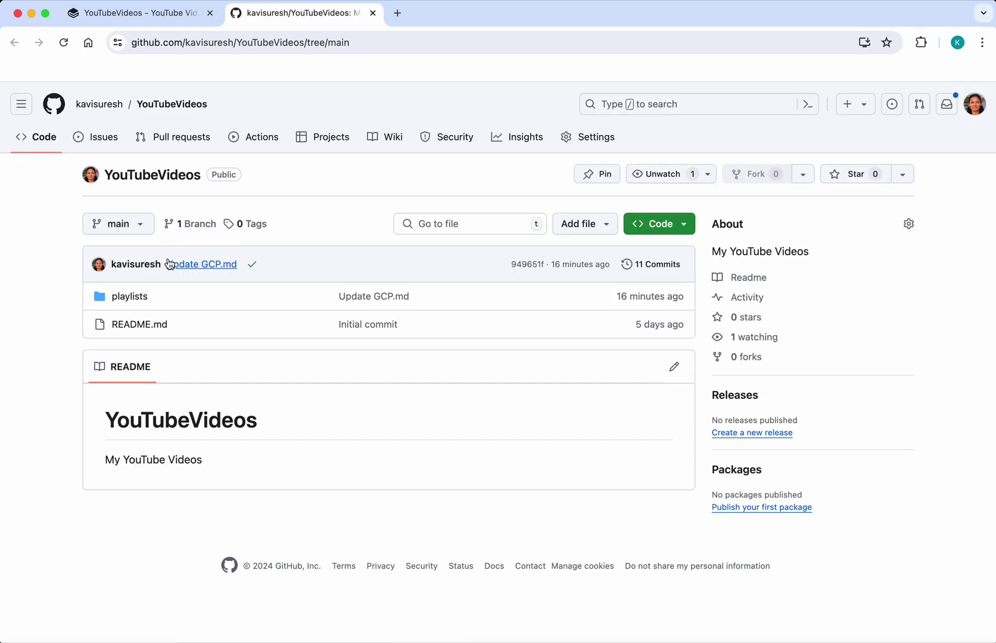
left_click(141, 298)
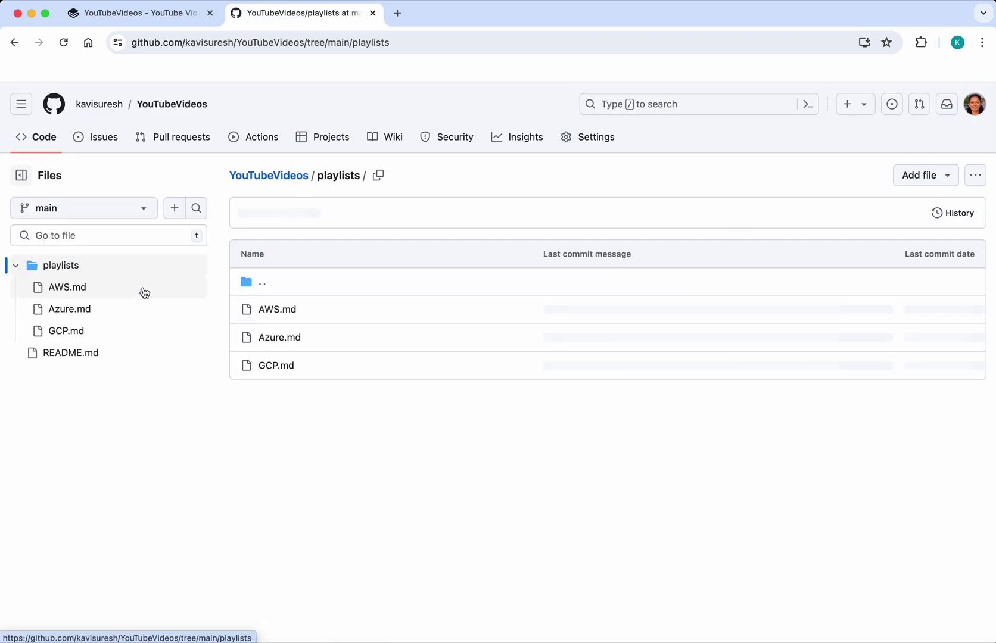
left_click(144, 12)
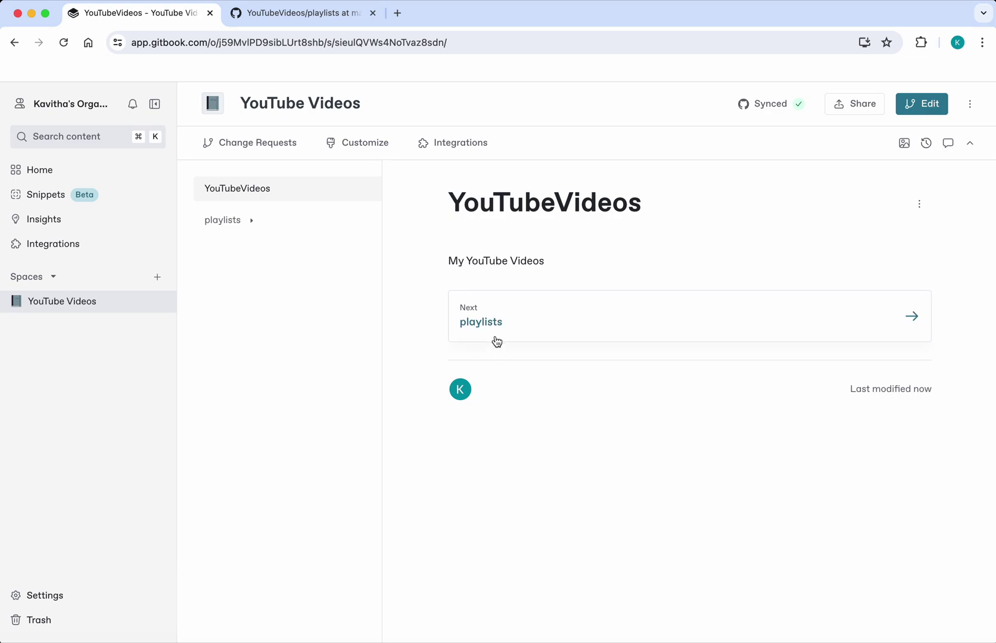
left_click(223, 224)
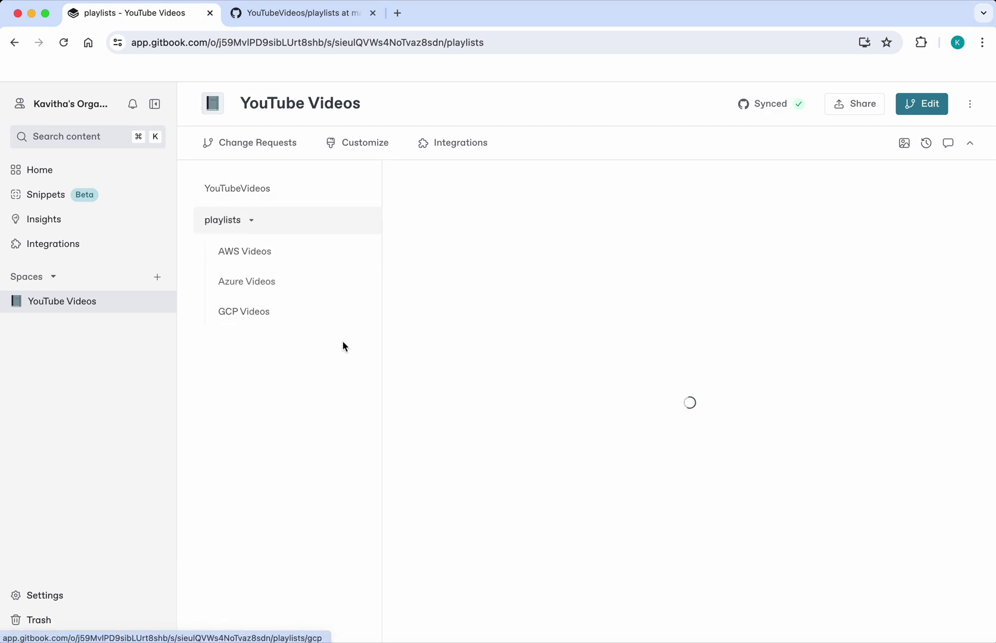
left_click(258, 254)
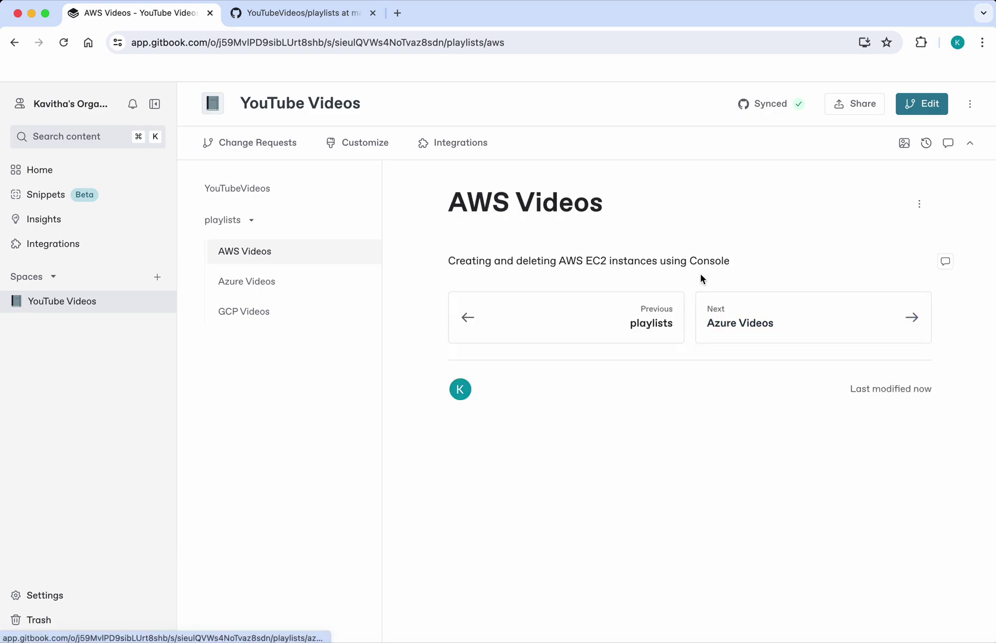
Start a change request and add an embed block below the AWS Videos paragraph
left_click(932, 108)
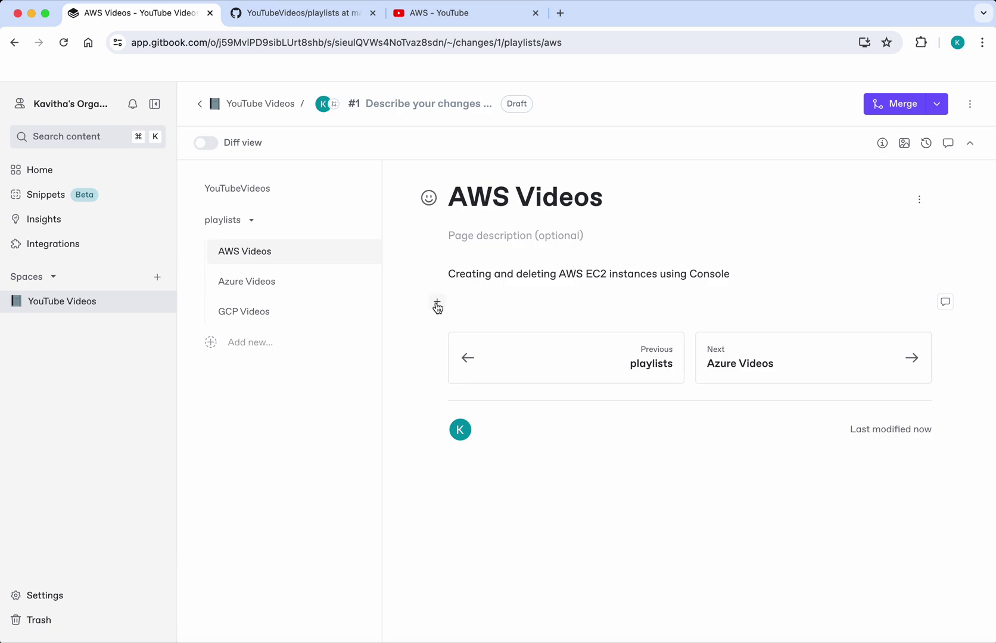
left_click(451, 302)
left_click(437, 302)
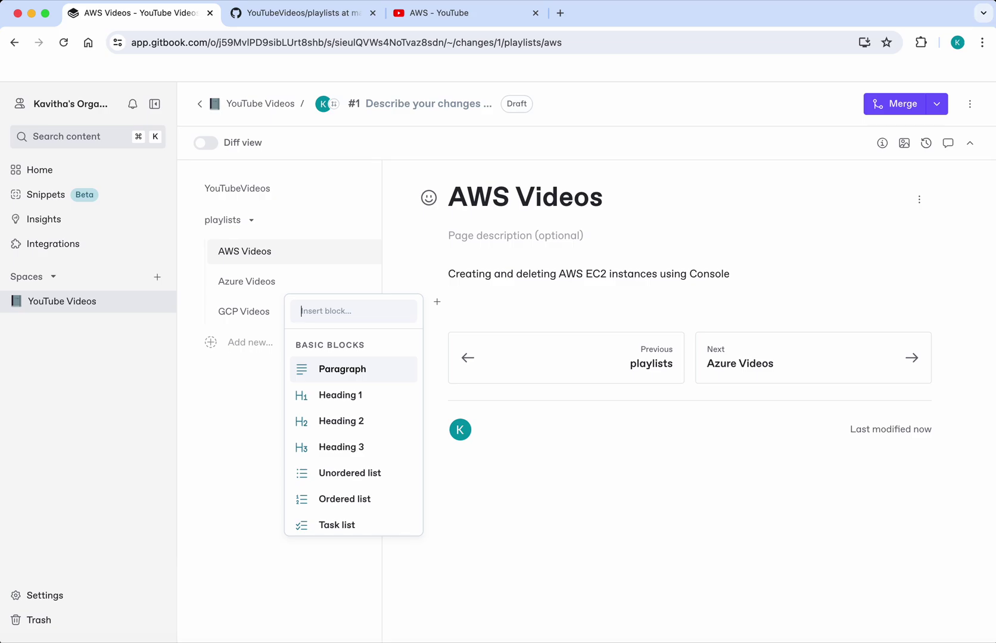
scroll(351, 474, "down", 5)
scroll(350, 475, "down", 1)
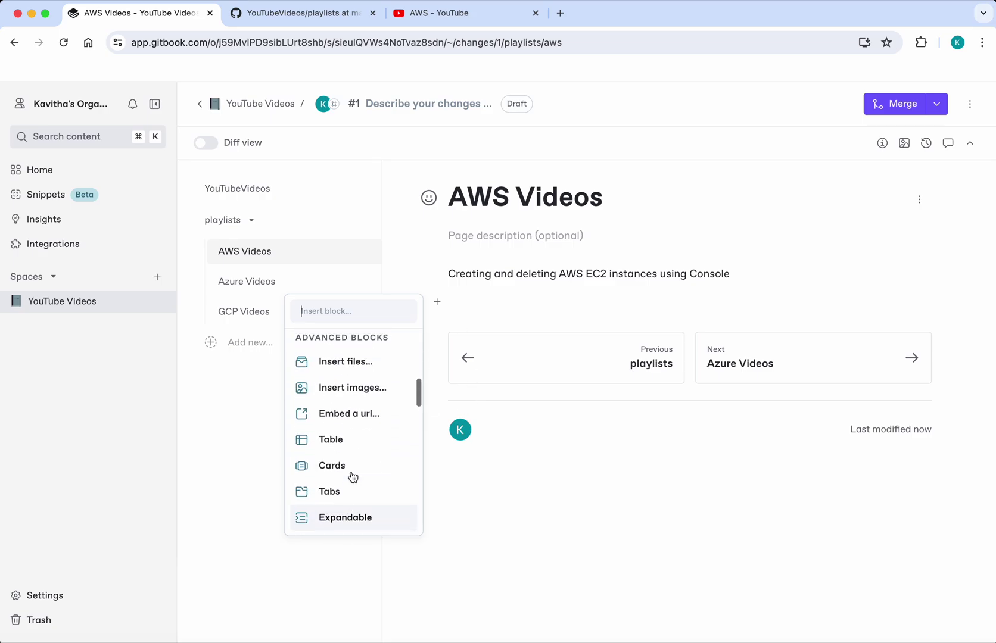
left_click(355, 413)
left_click(557, 272)
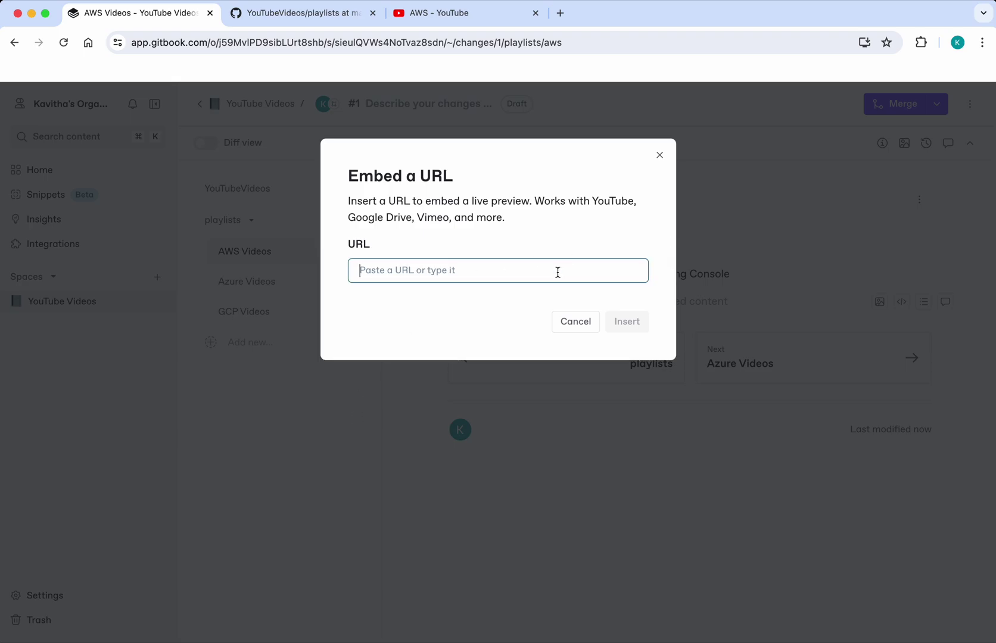
Embed the first AWS playlist video (EC2) by copying its YouTube URL
left_click(472, 13)
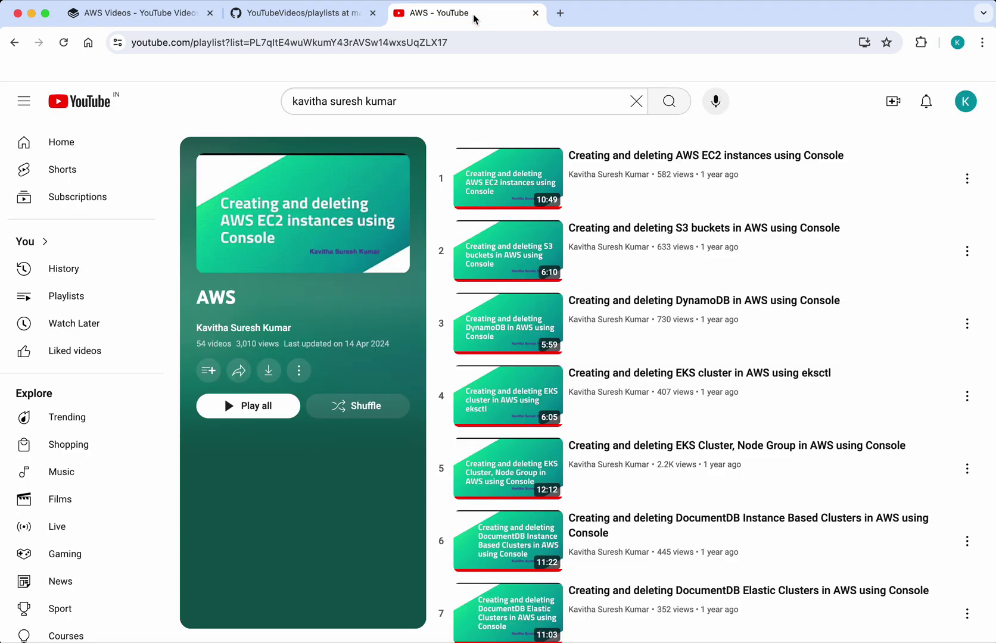
left_click(518, 169)
key("super+l")
left_click(141, 14)
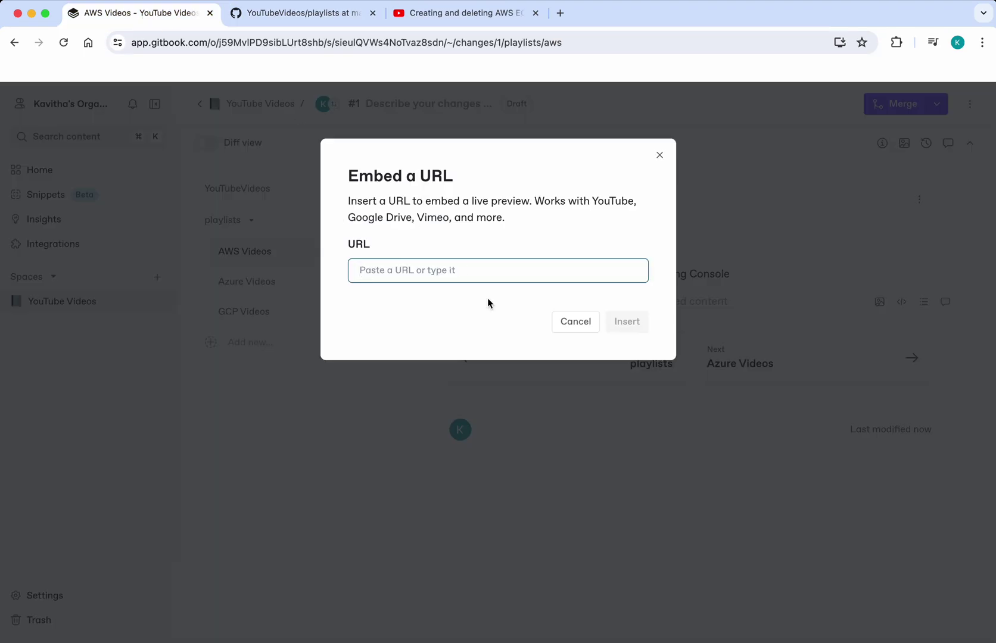
key("super+v")
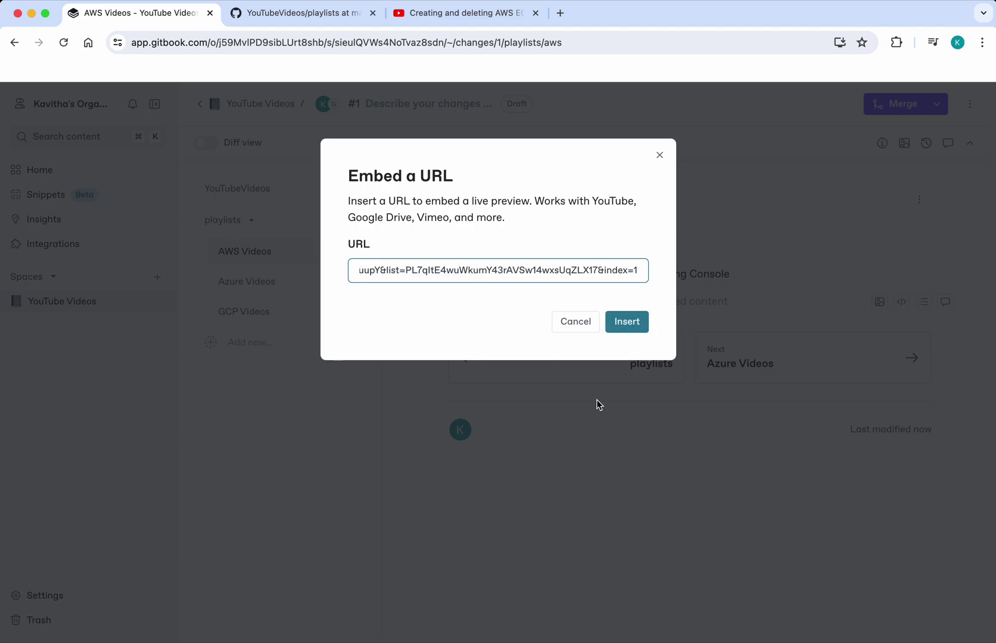
left_click(624, 322)
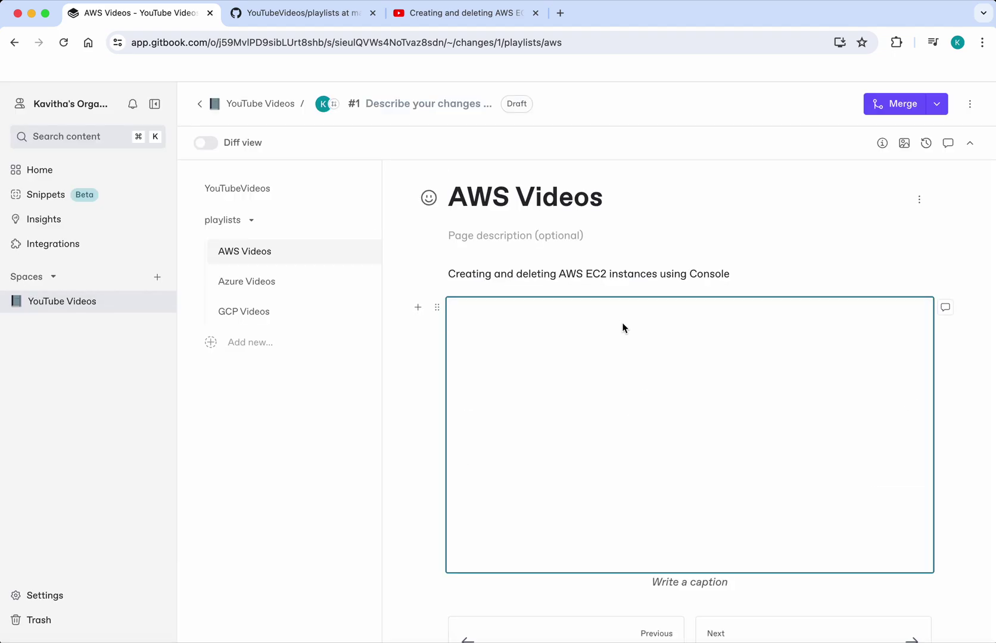
scroll(620, 478, "down", 2)
scroll(620, 478, "up", 2)
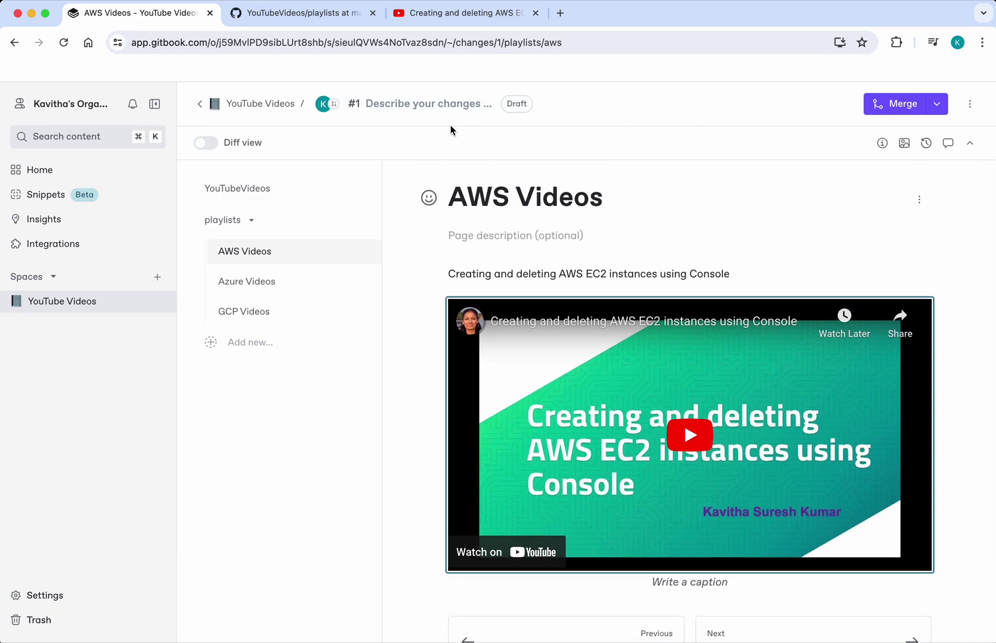
Title the change request 'Video link added' and merge it
left_click(436, 102)
type("Vide")
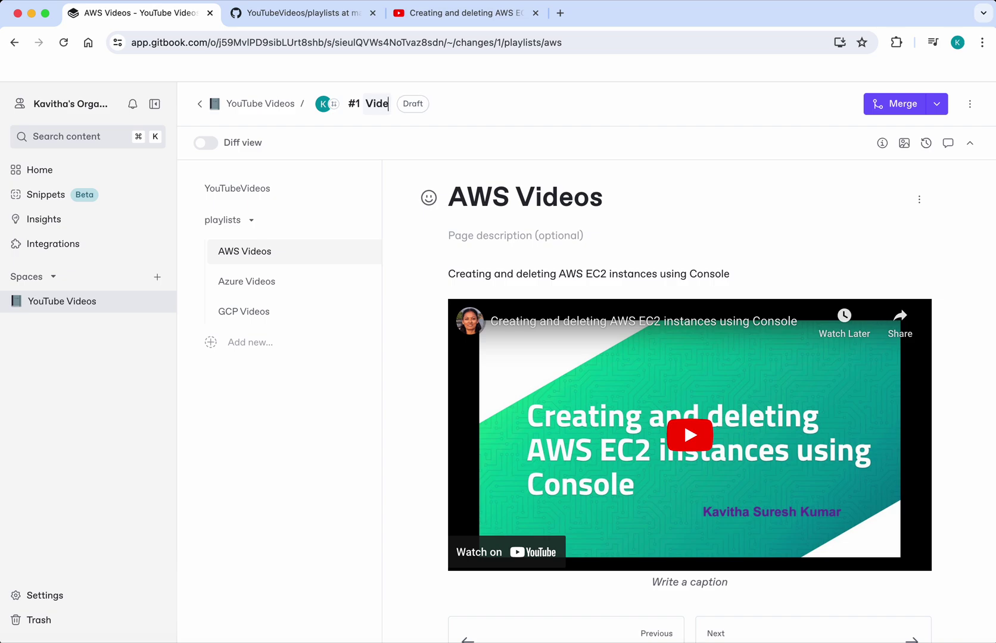
type("o link")
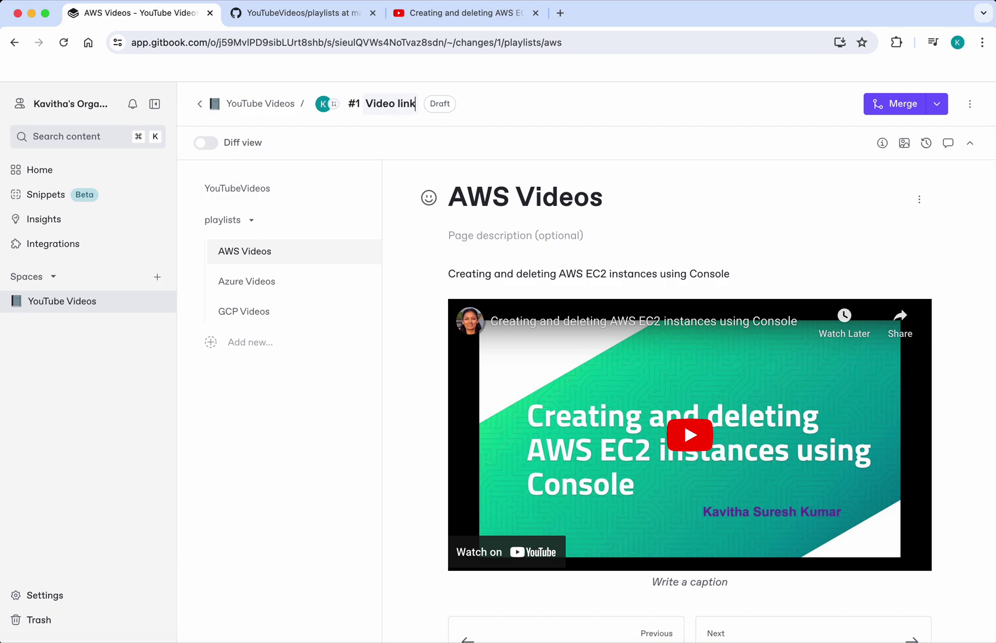
type(" added")
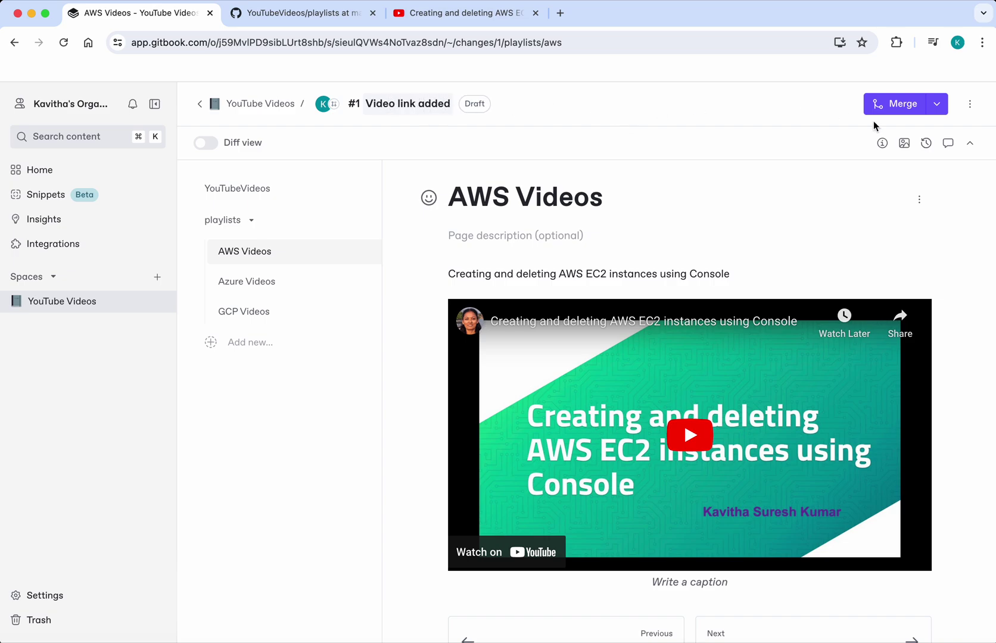
left_click(894, 105)
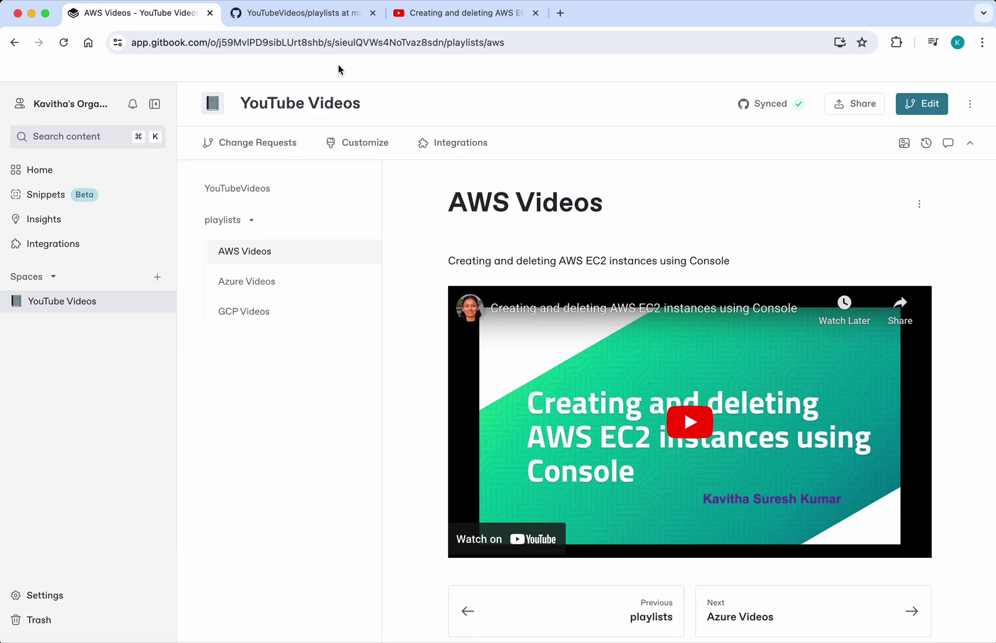
Open playlists/AWS.md in the GitHub repository for editing
left_click(313, 20)
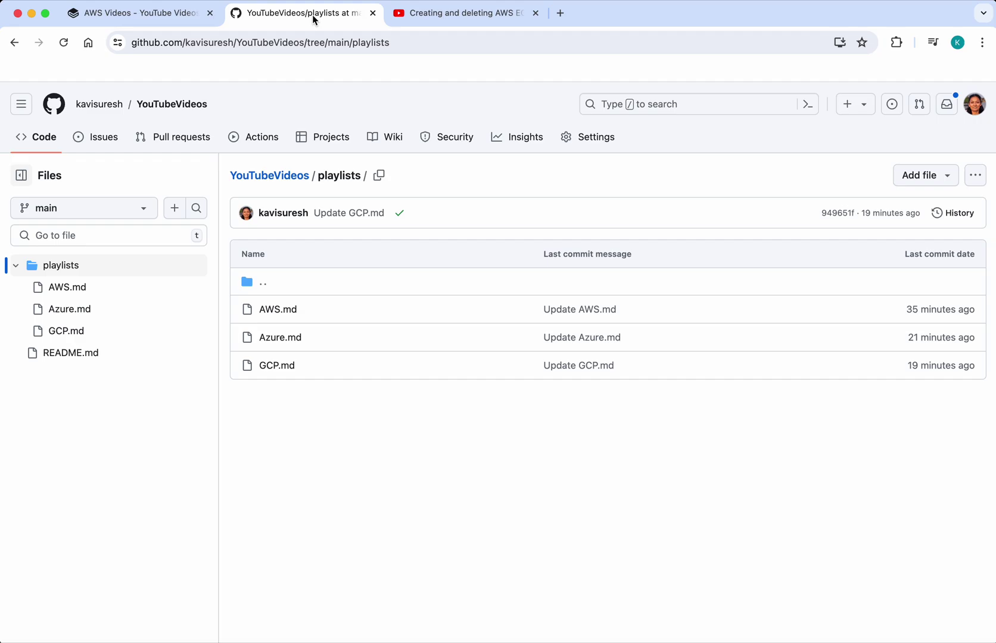
left_click(271, 309)
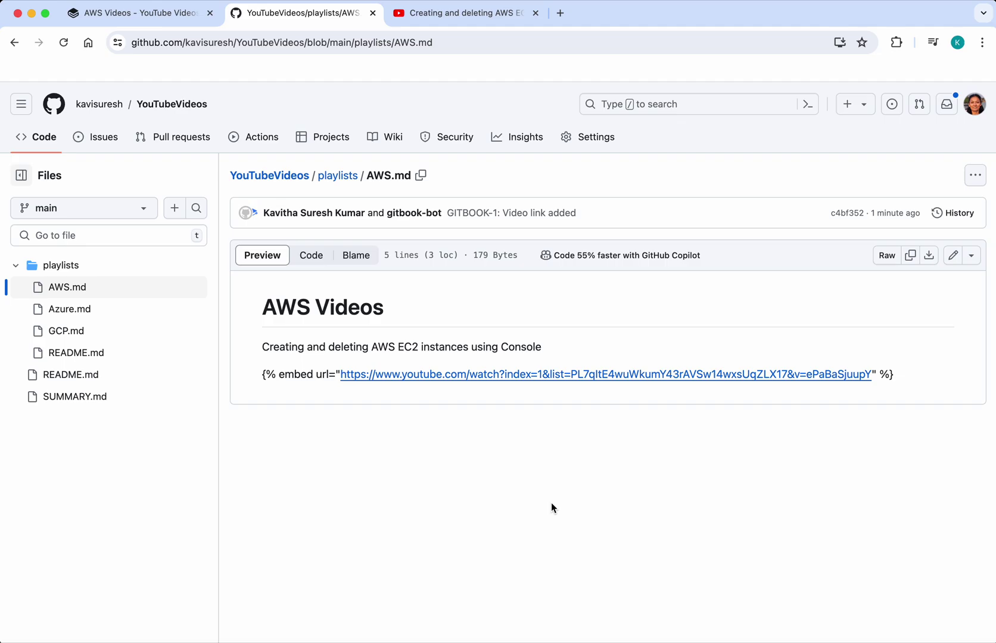
left_click(953, 255)
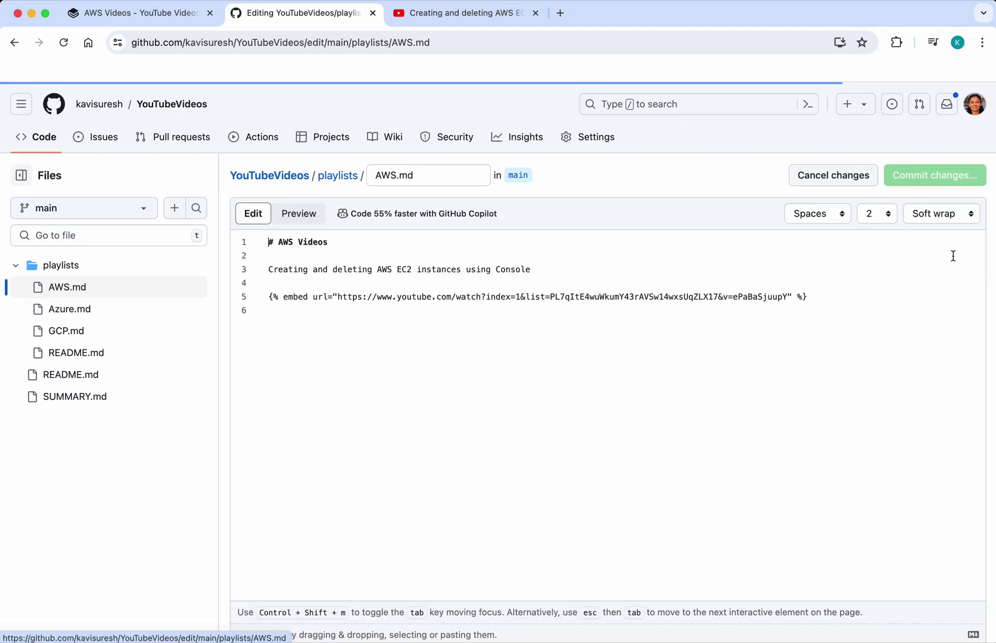
Paste the S3 buckets video link on a new line below the EC2 embed
left_click(831, 298)
key("Return")
key("Return")
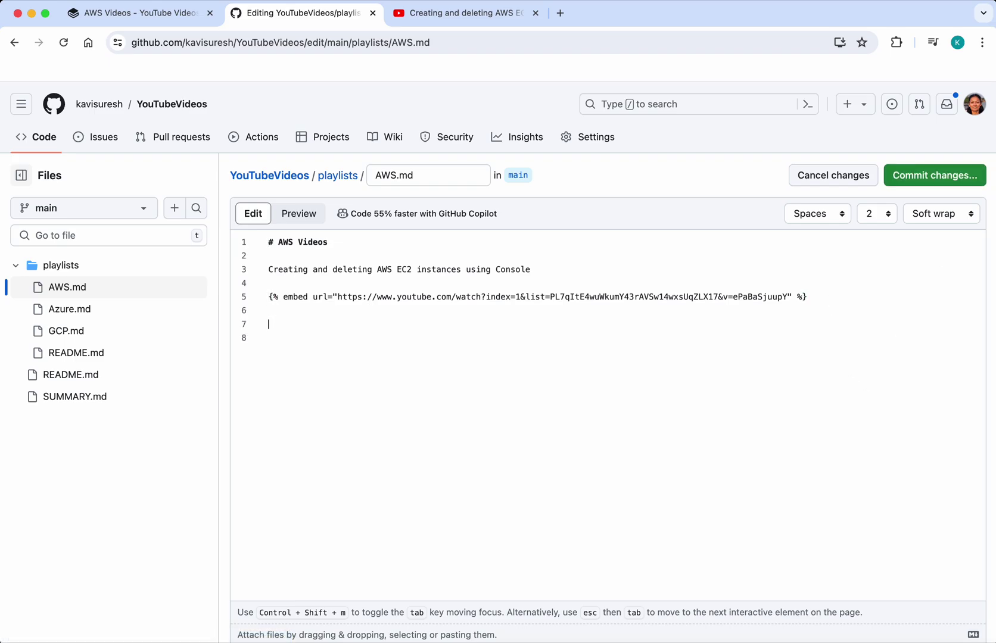
left_click(471, 17)
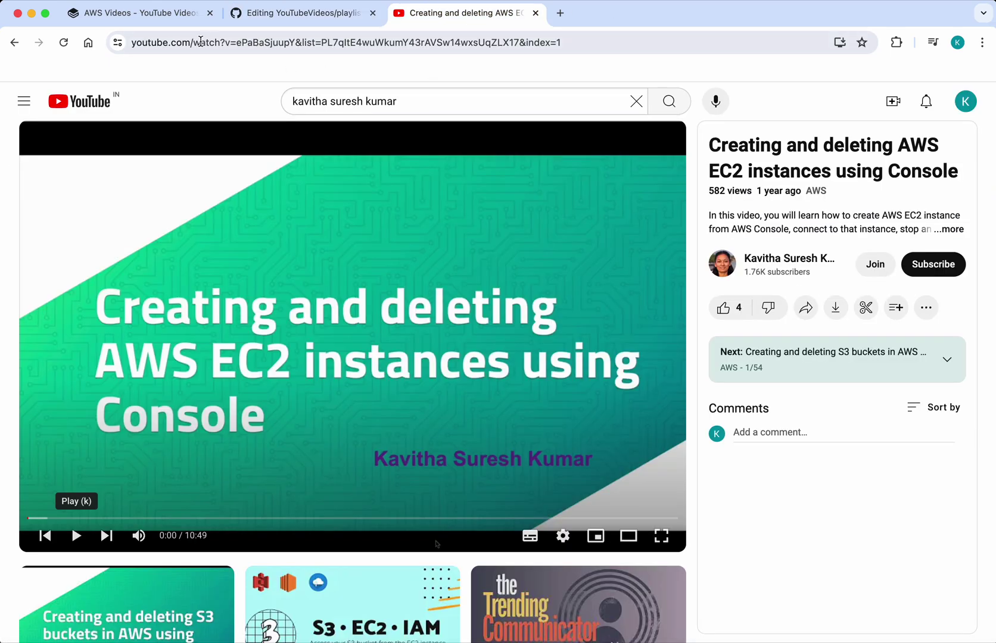
left_click(17, 43)
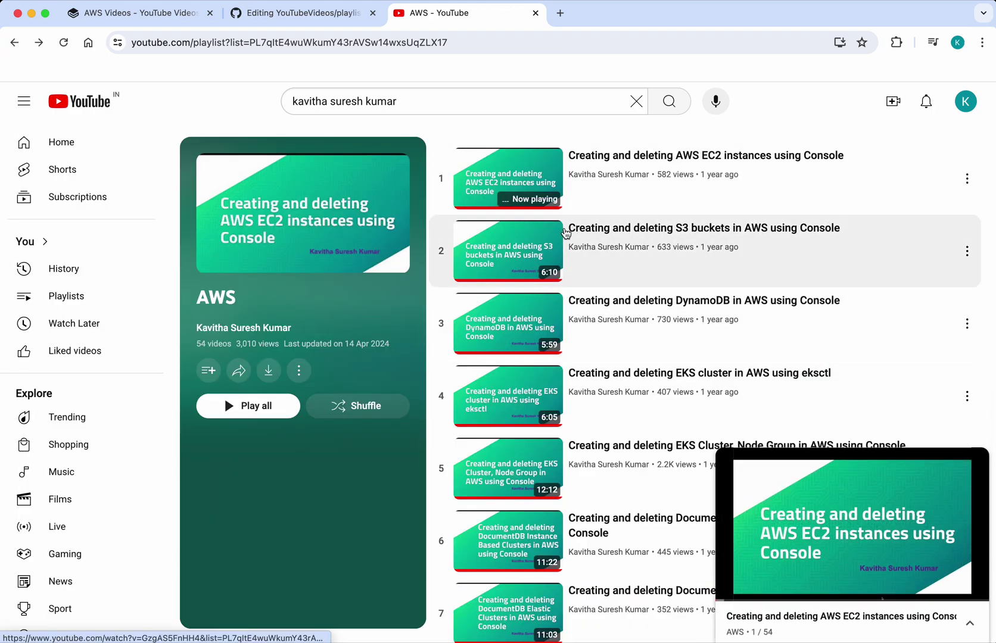
left_click_drag(568, 228, 789, 227)
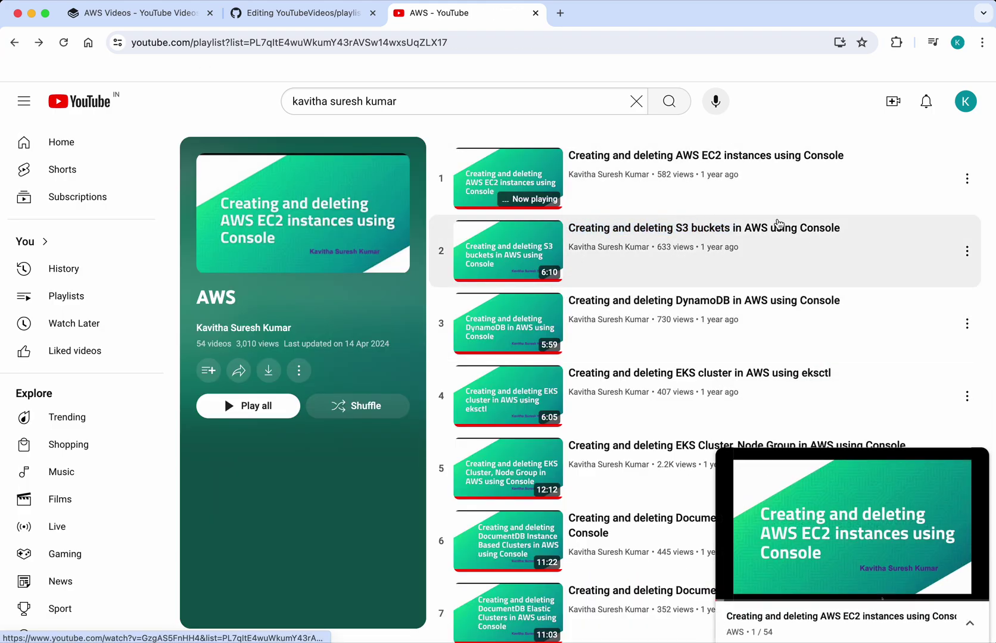
left_click_drag(788, 227, 843, 227)
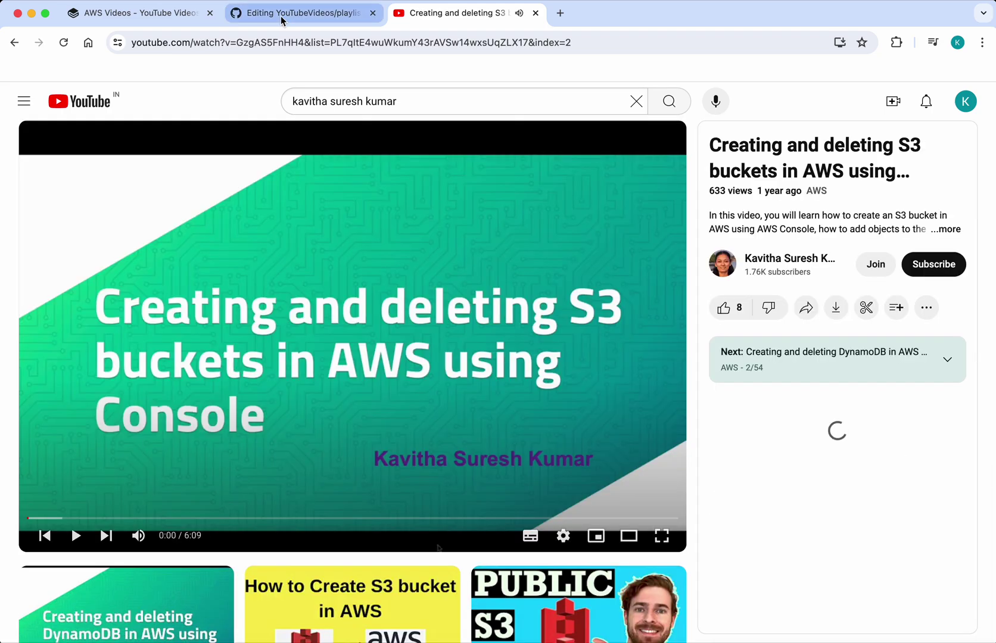
left_click(283, 17)
type("https://www.youtube.com/watch?v=GzgAS5FnHH4&list=PL7qItE4wuWkumY43rAVSw14wxsUqZLX17&index=2")
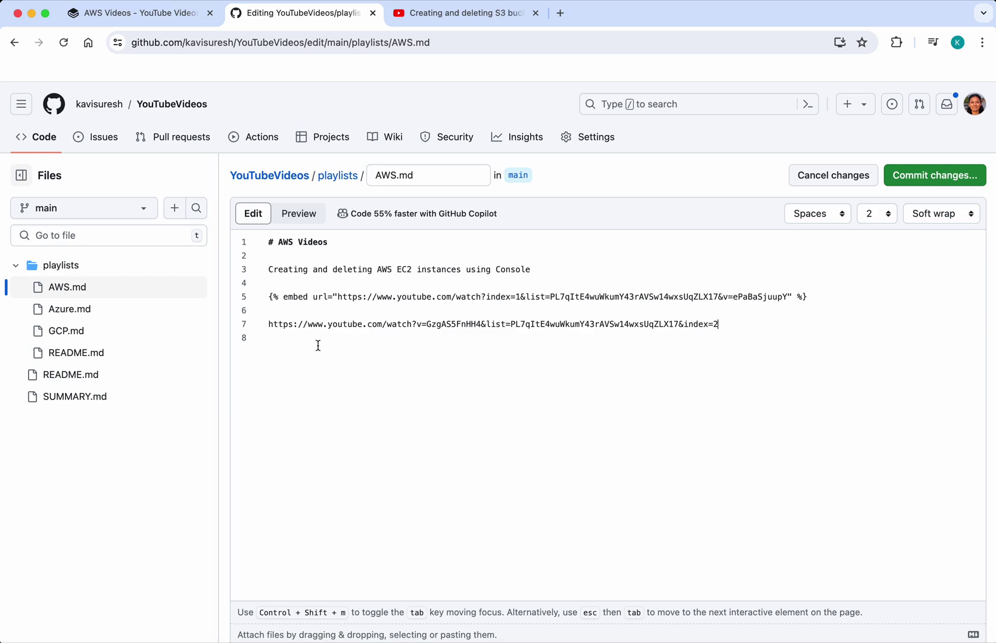
Wrap the S3 link in an {% embed url="…" %} tag and commit 'Update AWS.md' to main
left_click_drag(267, 296, 336, 298)
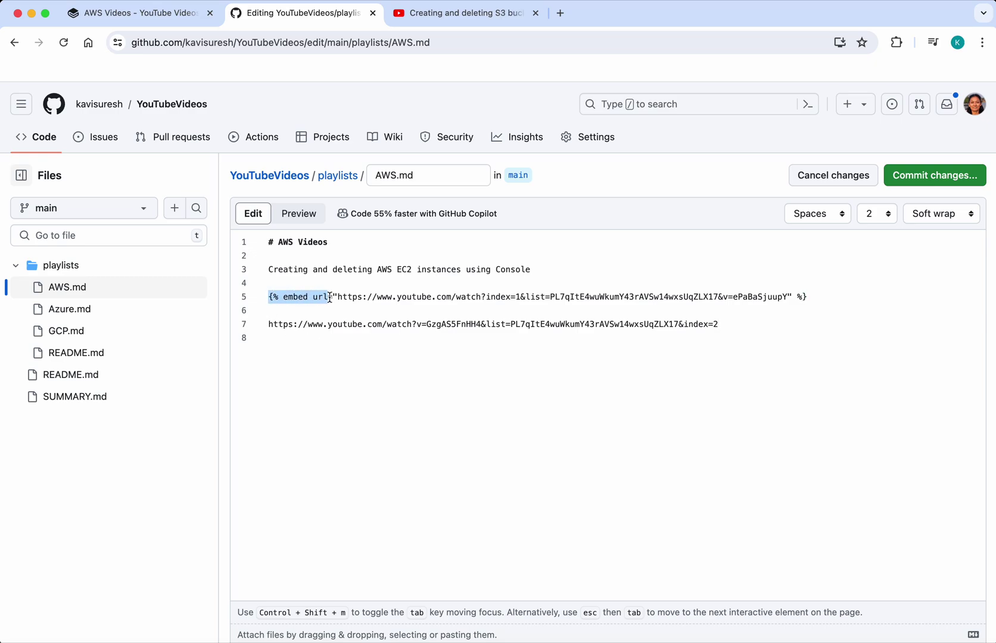
key("super+c")
left_click(268, 324)
key("super+v")
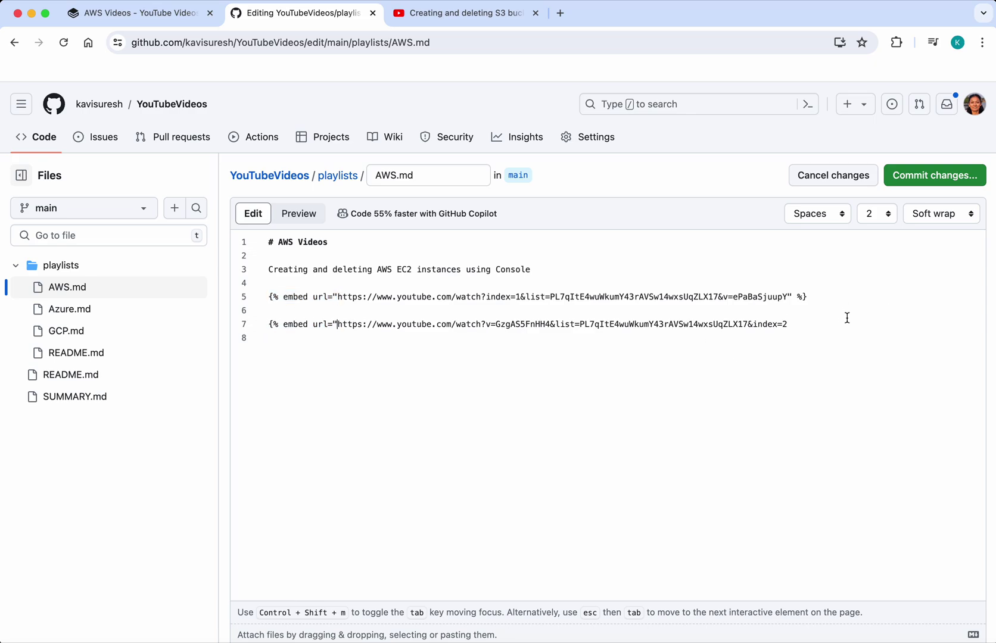
left_click(794, 324)
type("\" %")
type("}")
left_click(944, 175)
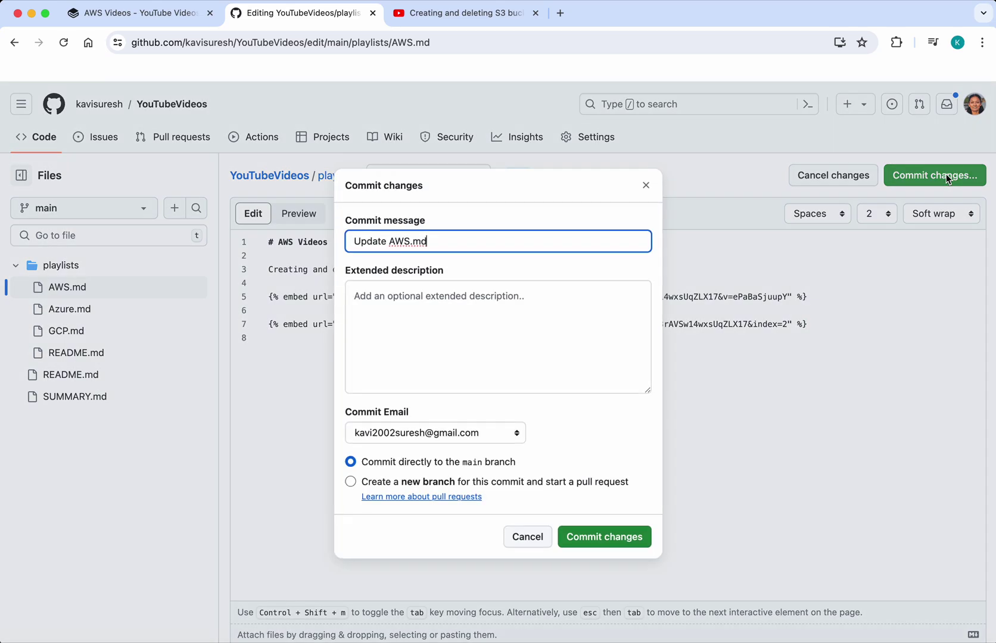
left_click(603, 539)
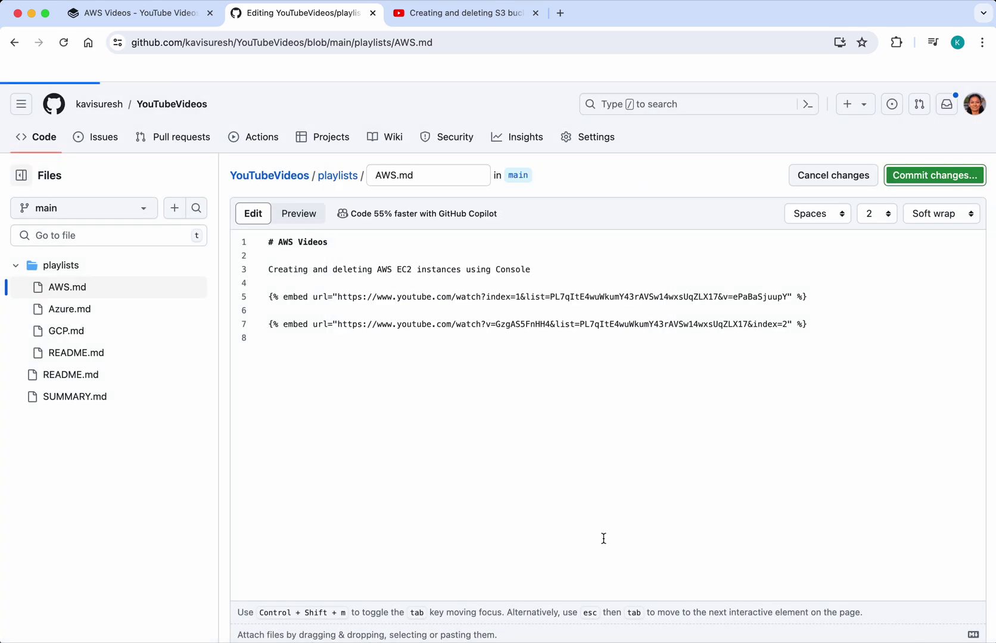
Reload the GitBook AWS Videos page and confirm the EC2 and S3 buckets videos both appear
left_click(161, 14)
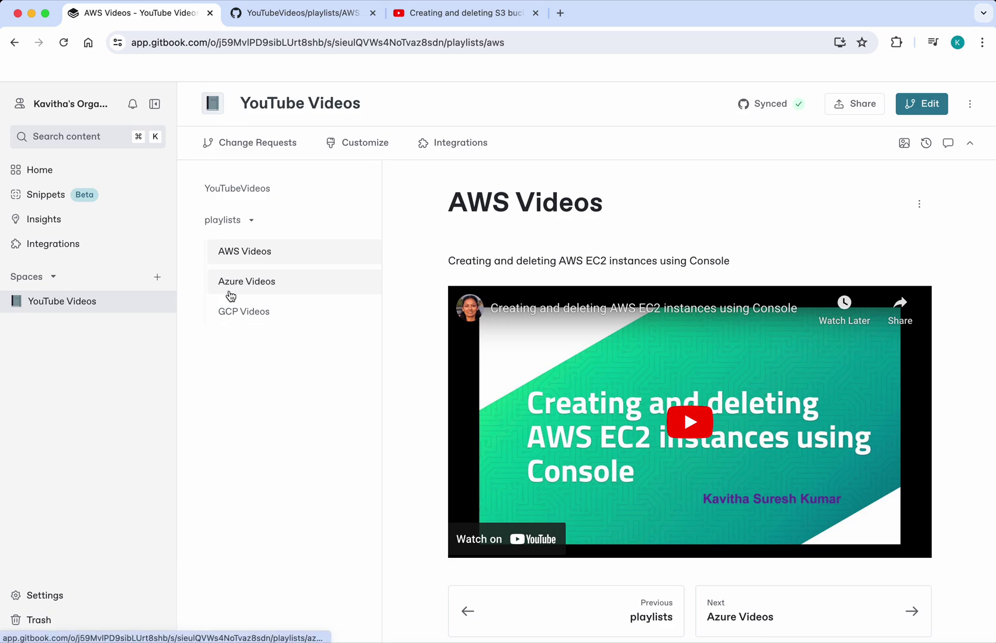
left_click(63, 42)
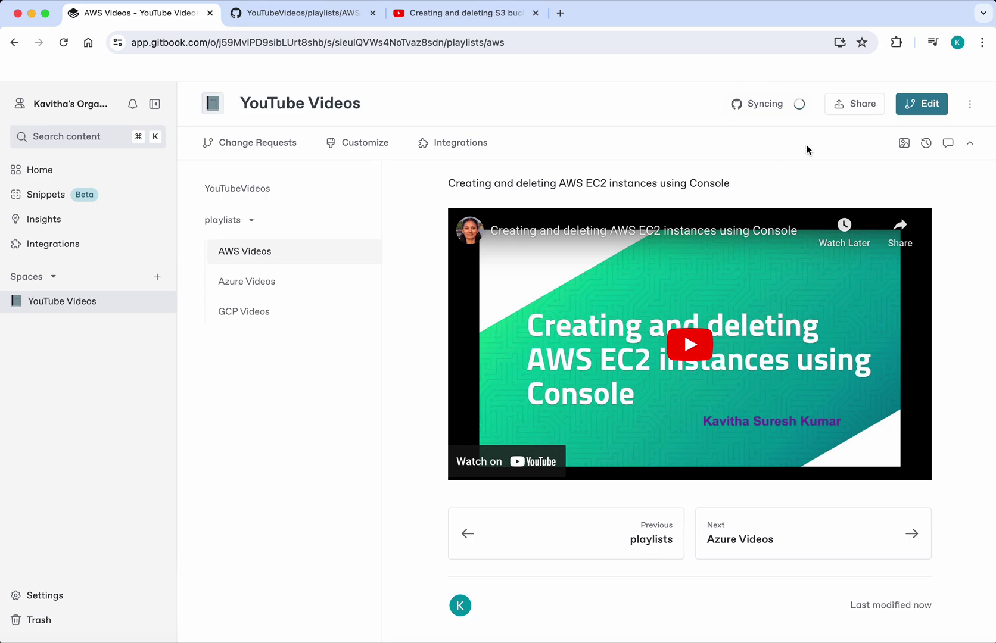
scroll(844, 423, "down", 5)
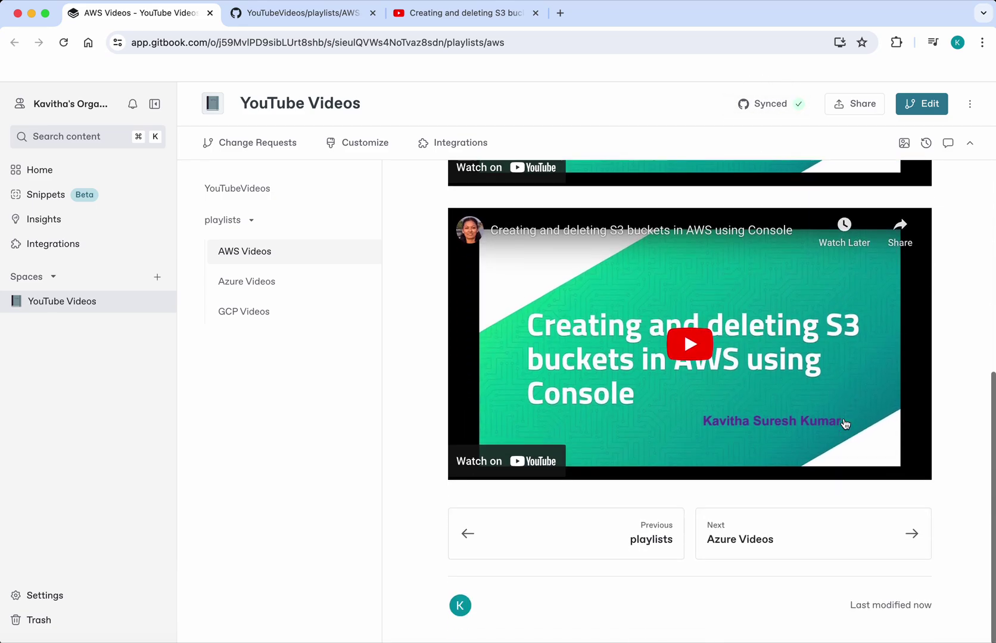
scroll(845, 423, "up", 3)
scroll(844, 423, "up", 1)
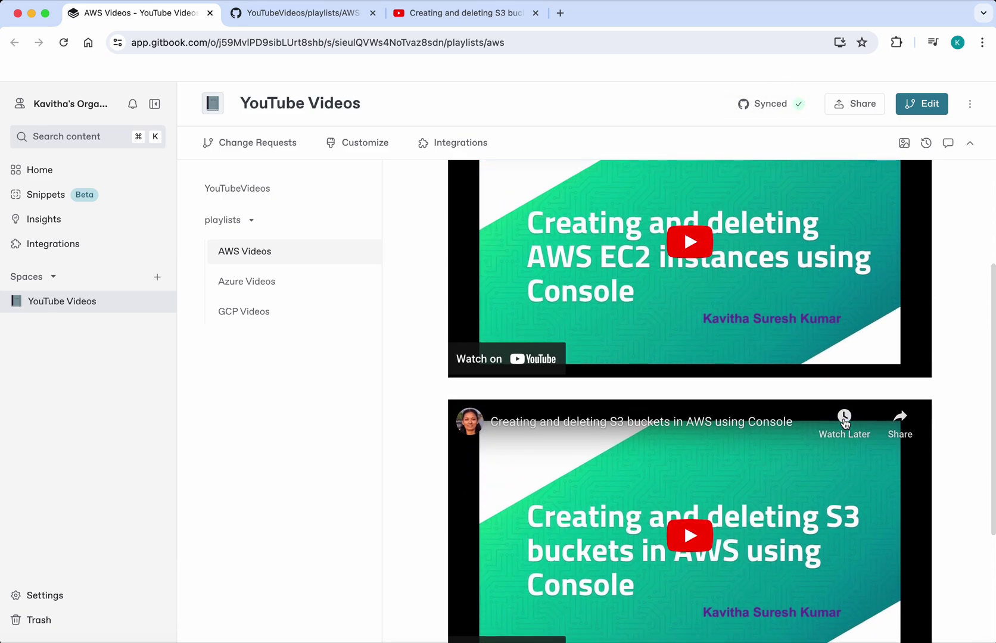
scroll(844, 424, "up", 1)
scroll(844, 424, "up", 3)
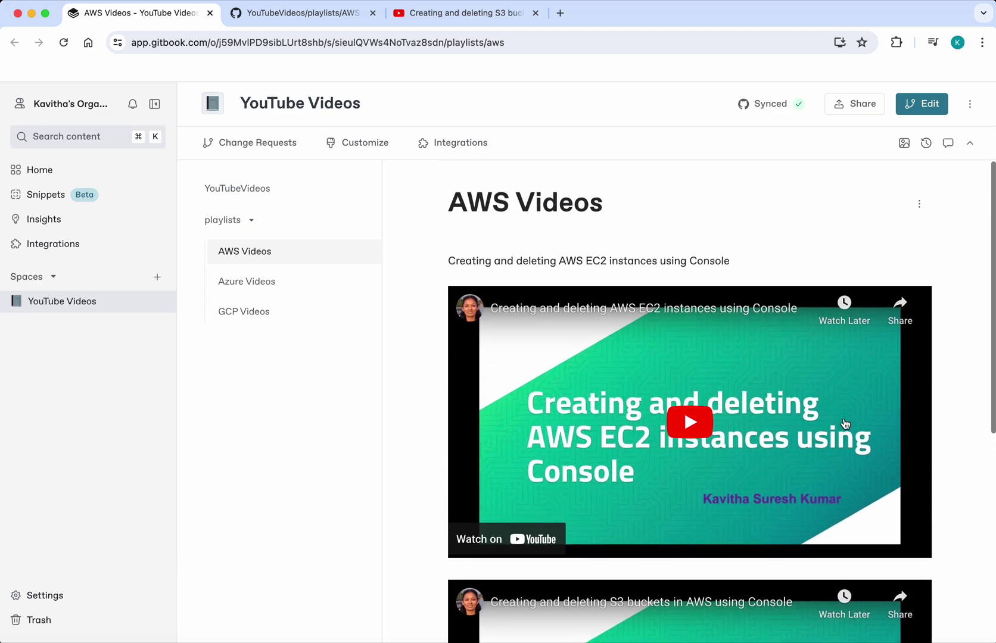